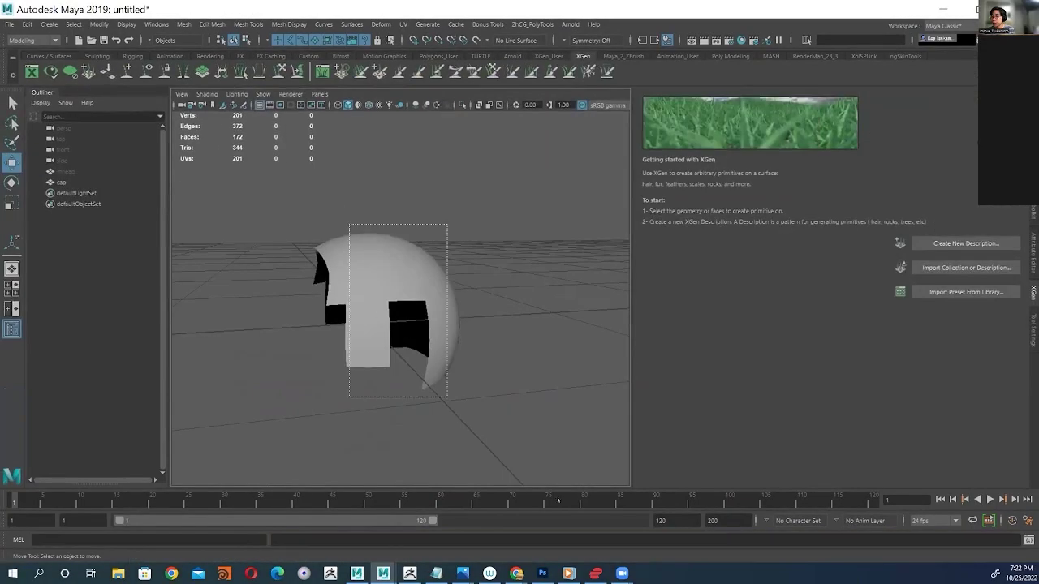
- Create an XGen description on the cap with splines generated randomly across the surface and controlled by placing and shaping guides
{"action": "left_click_drag", "start_coordinate": [553, 474], "coordinate": [555, 469]}
{"action": "left_click_drag", "start_coordinate": [440, 202], "coordinate": [560, 206], "text": "alt"}
{"action": "left_click", "coordinate": [966, 243]}
{"action": "left_click_drag", "start_coordinate": [504, 140], "coordinate": [374, 181]}
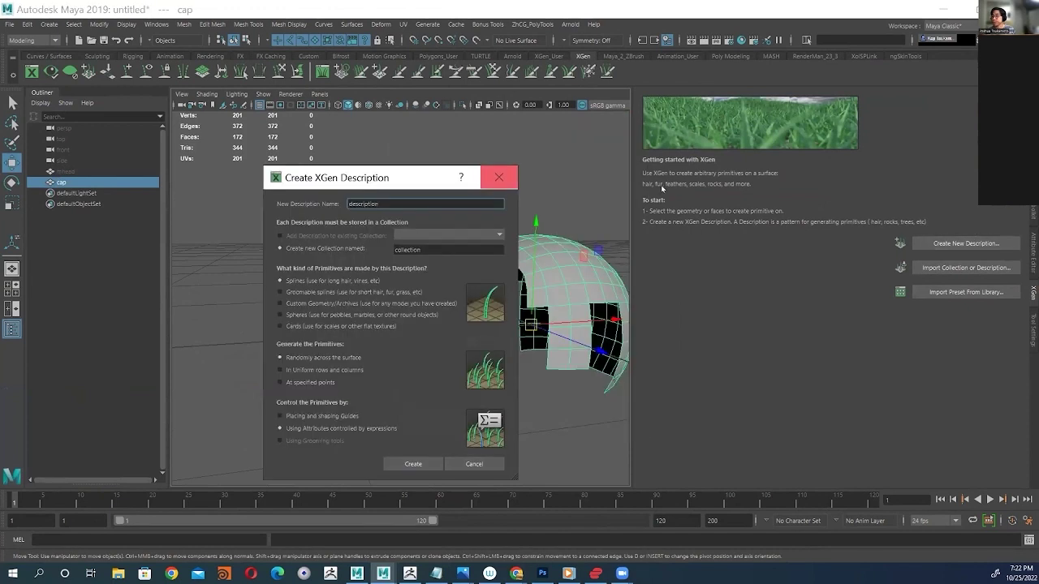
{"action": "double_click", "coordinate": [379, 202]}
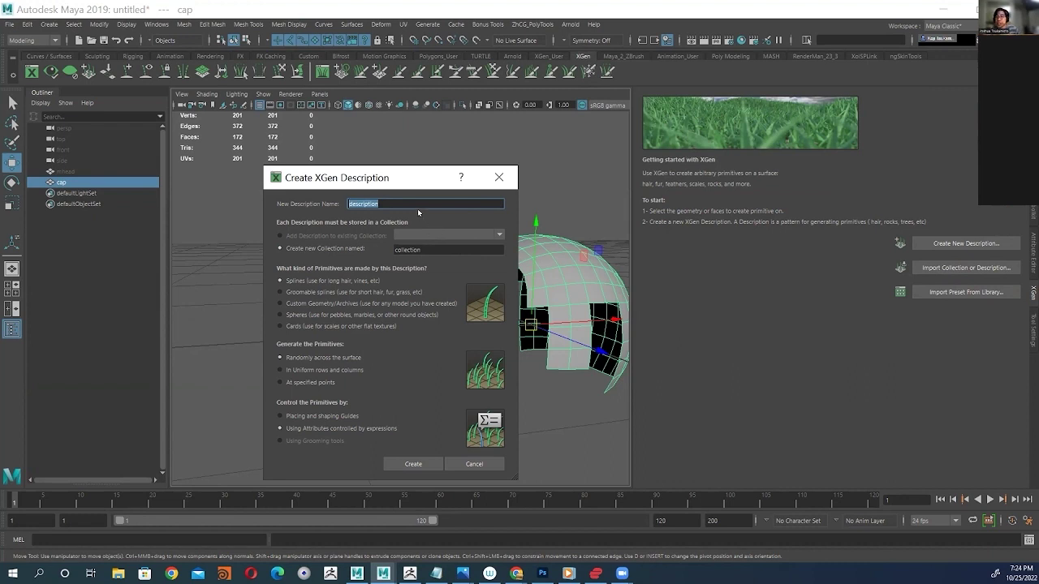
{"action": "key", "text": "Tab"}
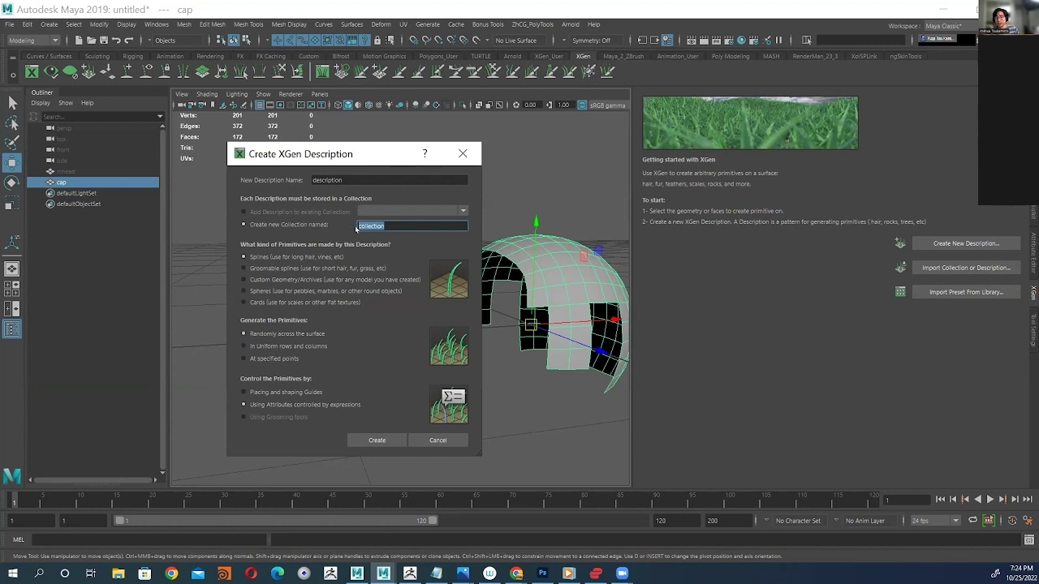
{"action": "left_click", "coordinate": [275, 392]}
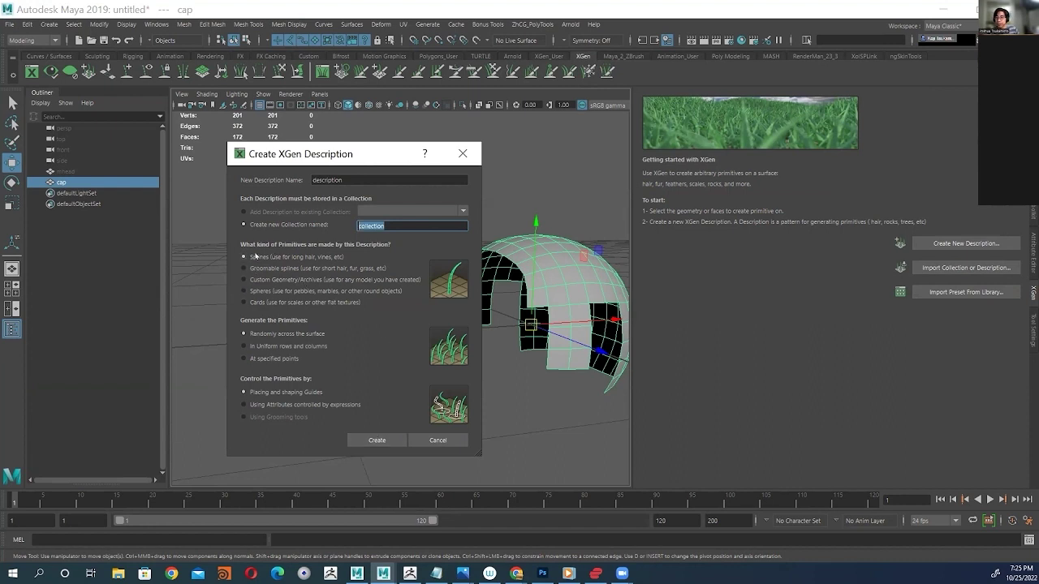
{"action": "left_click", "coordinate": [377, 439]}
- Enlarge the cap with a uniform scale to about 12.4
{"action": "left_click_drag", "start_coordinate": [498, 403], "coordinate": [318, 308], "text": "alt"}
{"action": "key", "text": "f"}
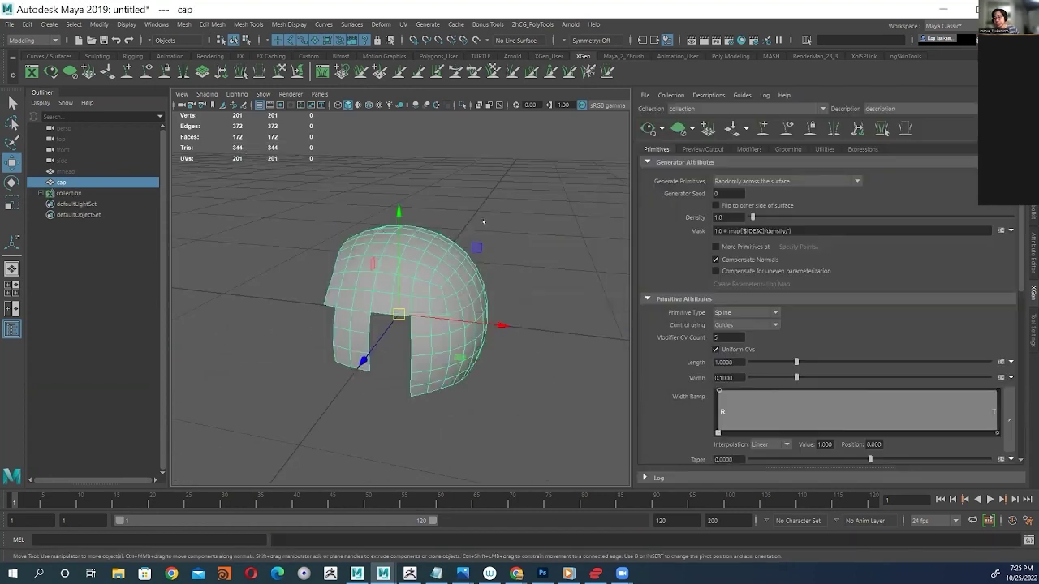
{"action": "scroll", "coordinate": [483, 221], "scroll_direction": "up", "scroll_amount": 5}
{"action": "scroll", "coordinate": [482, 219], "scroll_direction": "down", "scroll_amount": 4}
{"action": "left_click_drag", "start_coordinate": [483, 219], "coordinate": [482, 213], "text": "alt"}
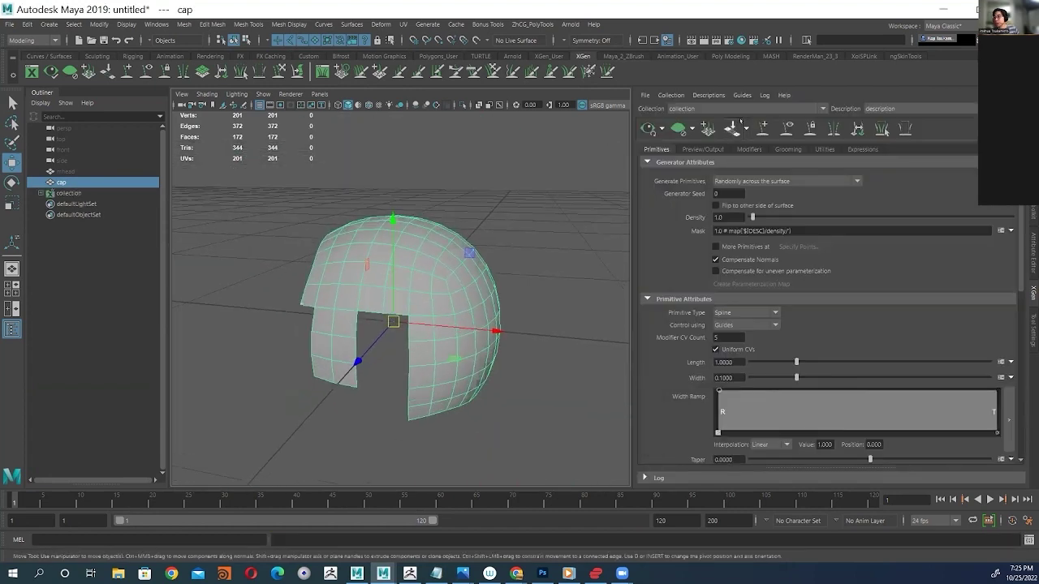
{"action": "left_click", "coordinate": [761, 126]}
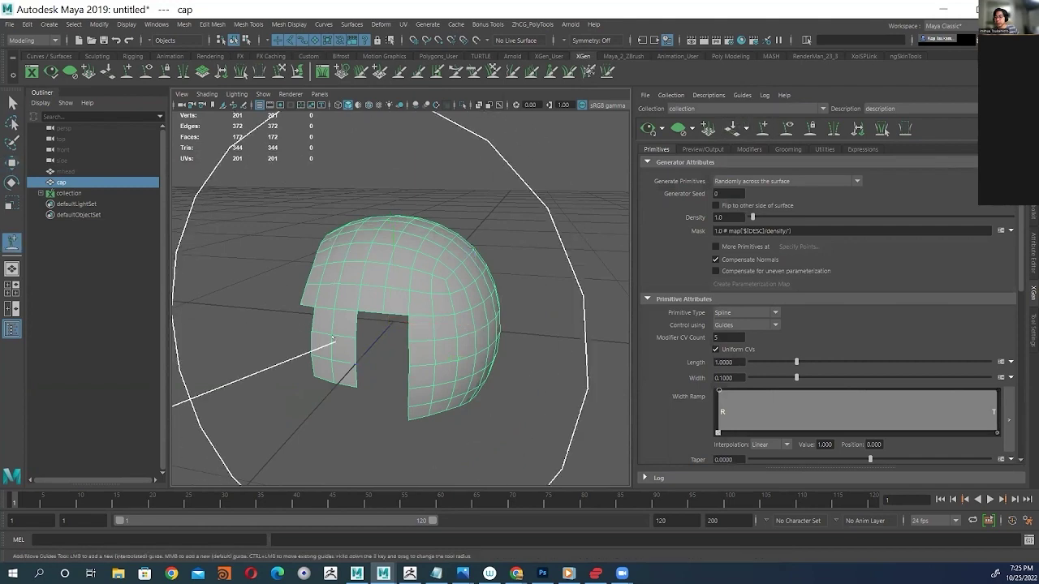
{"action": "scroll", "coordinate": [373, 309], "scroll_direction": "down", "scroll_amount": 6}
{"action": "key", "text": "w"}
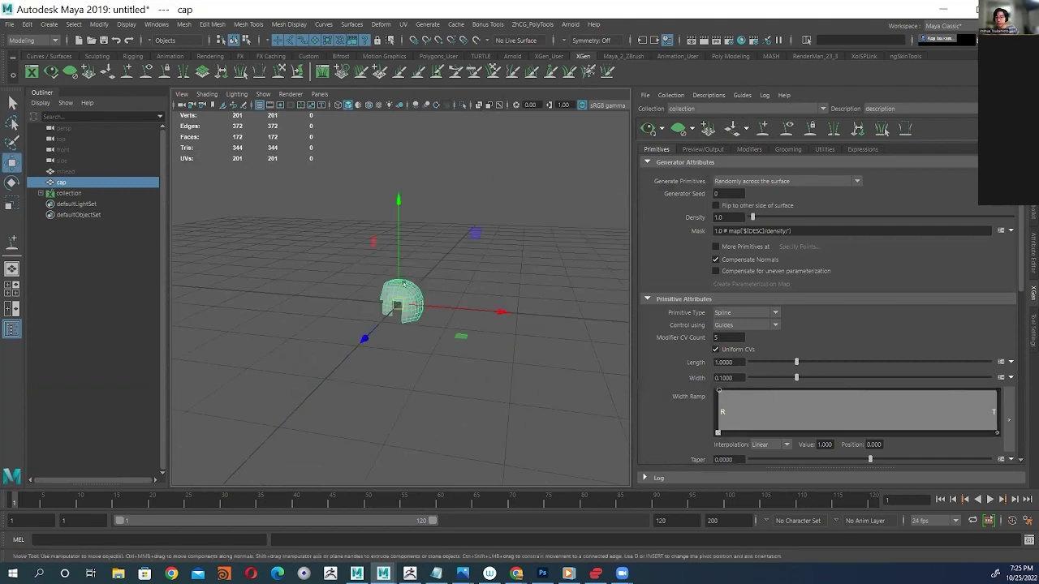
{"action": "key", "text": "e"}
{"action": "key", "text": "r"}
{"action": "left_click_drag", "start_coordinate": [398, 305], "coordinate": [560, 302]}
{"action": "scroll", "coordinate": [455, 292], "scroll_direction": "down", "scroll_amount": 5}
{"action": "left_click_drag", "start_coordinate": [399, 301], "coordinate": [447, 283]}
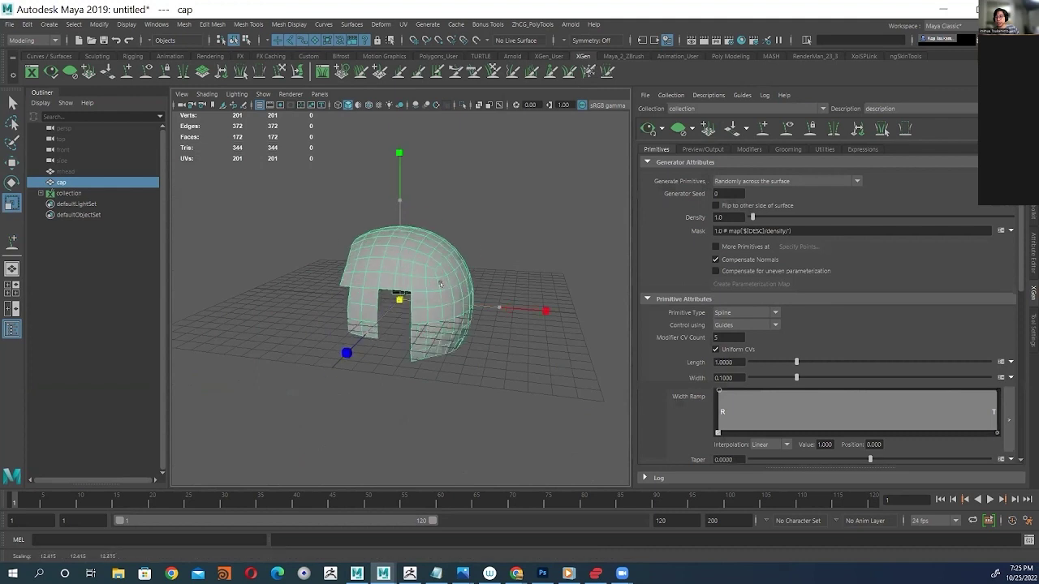
- Scale the cap up further in all directions to about 31
{"action": "scroll", "coordinate": [447, 282], "scroll_direction": "up", "scroll_amount": 5}
{"action": "scroll", "coordinate": [324, 245], "scroll_direction": "down", "scroll_amount": 3}
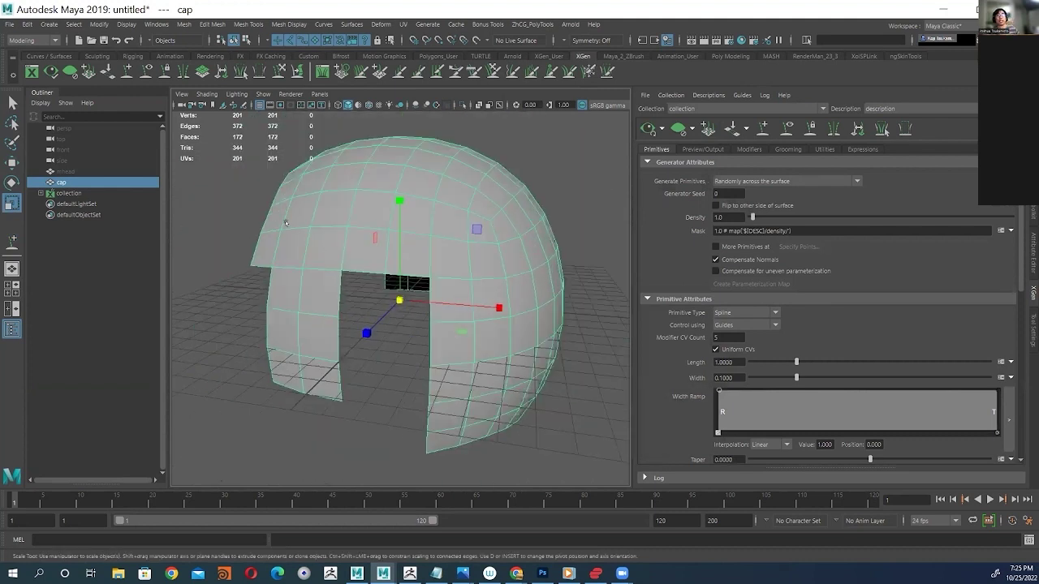
{"action": "scroll", "coordinate": [284, 227], "scroll_direction": "down", "scroll_amount": 3}
{"action": "scroll", "coordinate": [283, 234], "scroll_direction": "up", "scroll_amount": 5}
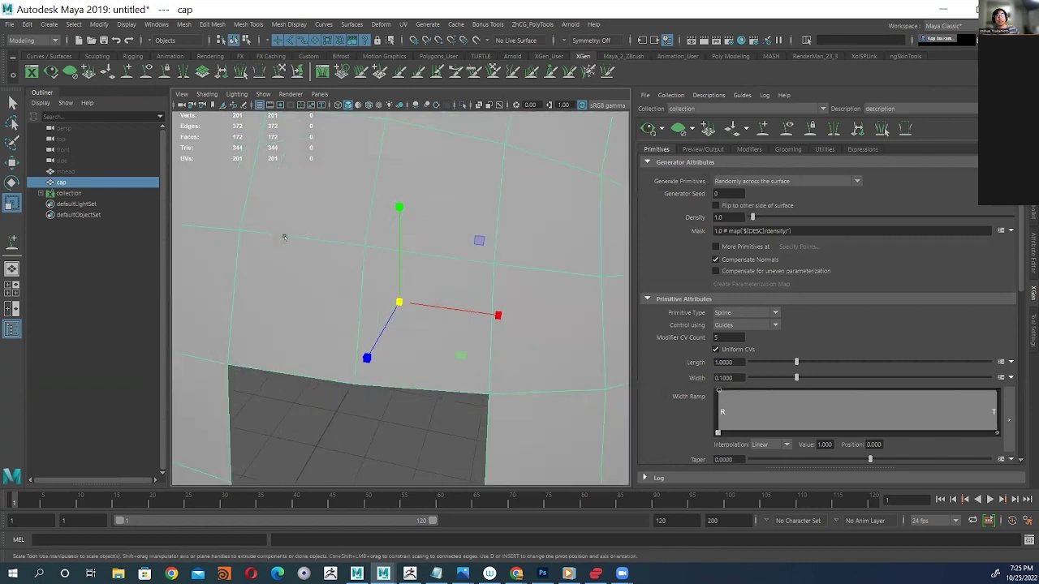
{"action": "scroll", "coordinate": [301, 256], "scroll_direction": "down", "scroll_amount": 4}
{"action": "left_click_drag", "start_coordinate": [400, 300], "coordinate": [515, 253]}
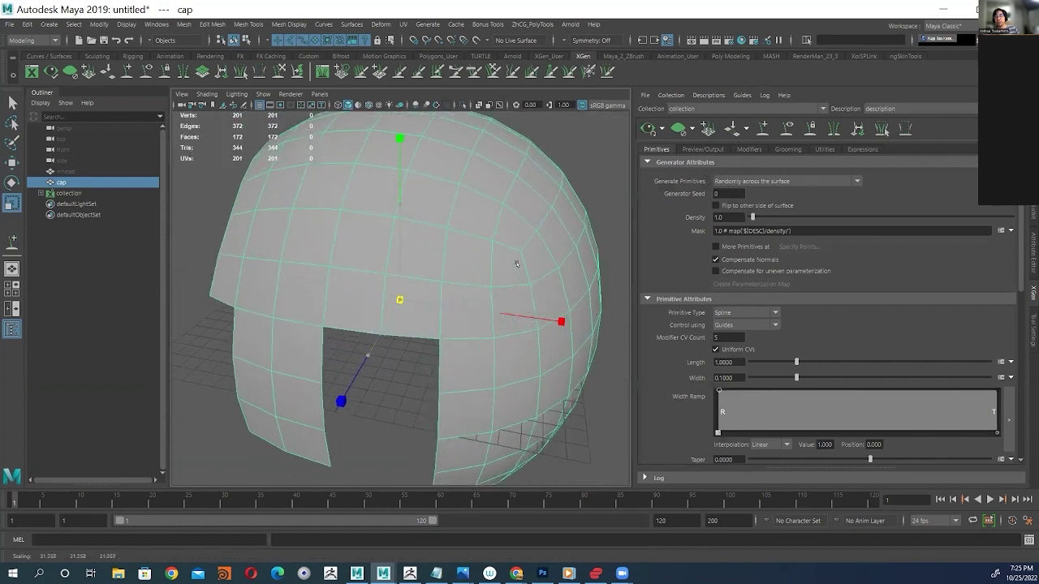
- Match all transforms of mhead to the cap
{"action": "left_click", "coordinate": [763, 129]}
{"action": "scroll", "coordinate": [255, 238], "scroll_direction": "down", "scroll_amount": 5}
{"action": "scroll", "coordinate": [359, 255], "scroll_direction": "up", "scroll_amount": 3}
{"action": "key", "text": "w"}
{"action": "key", "text": "space"}
{"action": "left_click", "coordinate": [68, 171], "text": "ctrl"}
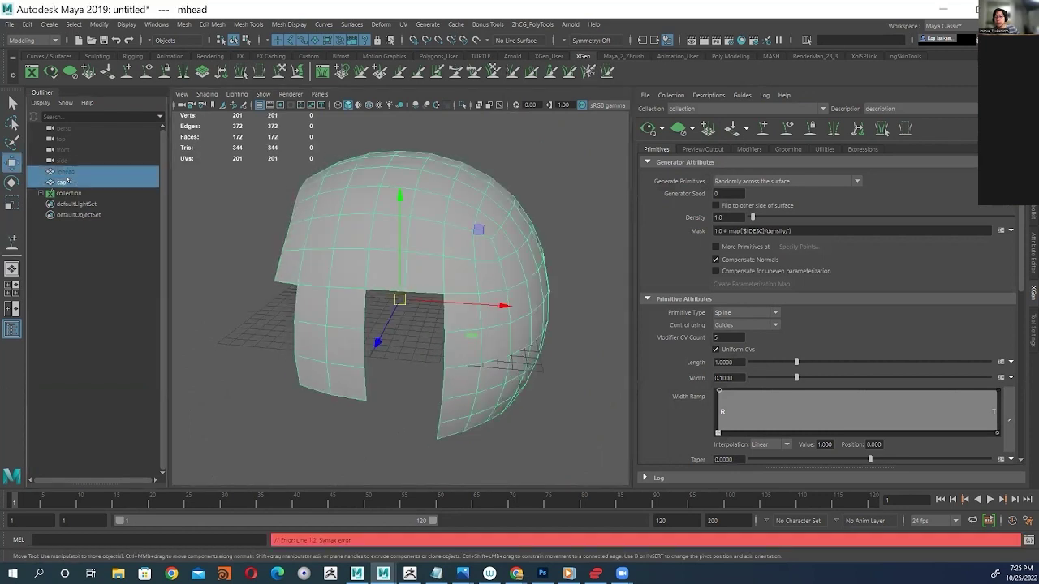
{"action": "left_click", "coordinate": [99, 23]}
{"action": "mouse_move", "coordinate": [141, 83]}
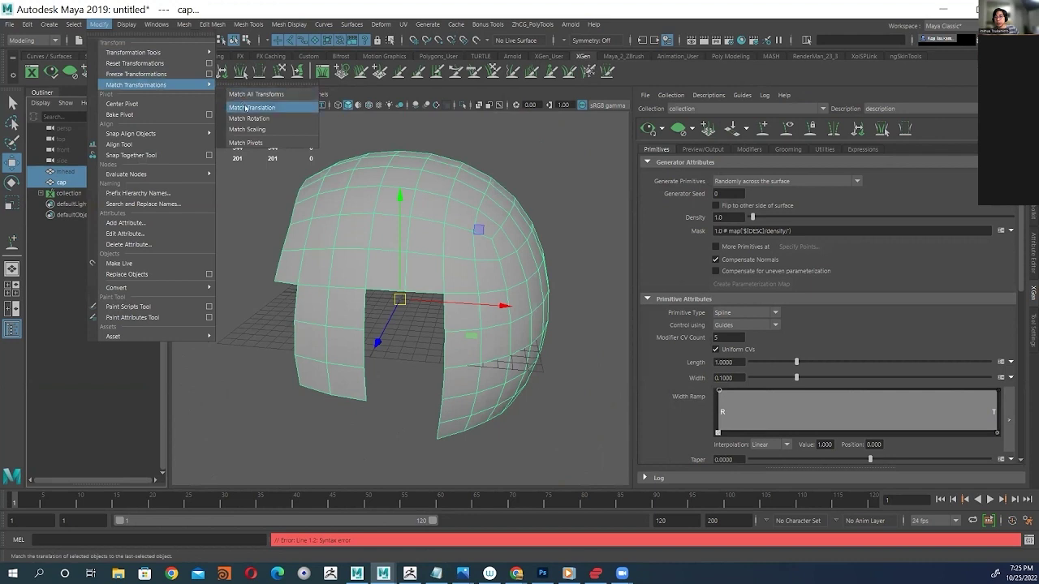
{"action": "left_click", "coordinate": [248, 95]}
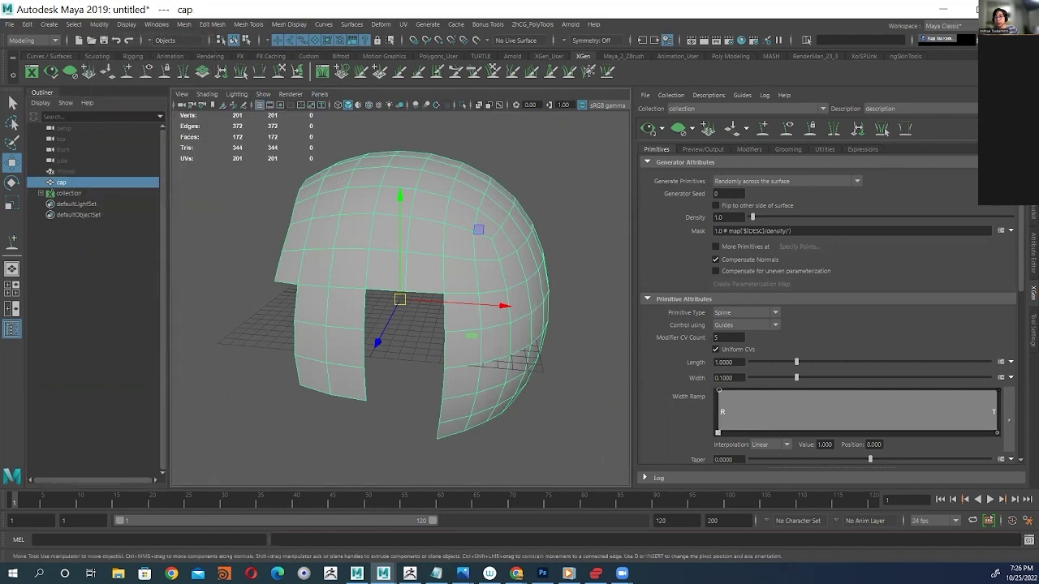
- Place the first XGen guides on the cap, going up one sideburn, onto the front and round to the side
{"action": "key", "text": "space"}
{"action": "left_click_drag", "start_coordinate": [349, 176], "coordinate": [388, 195]}
{"action": "left_click", "coordinate": [423, 202]}
{"action": "left_click", "coordinate": [763, 129]}
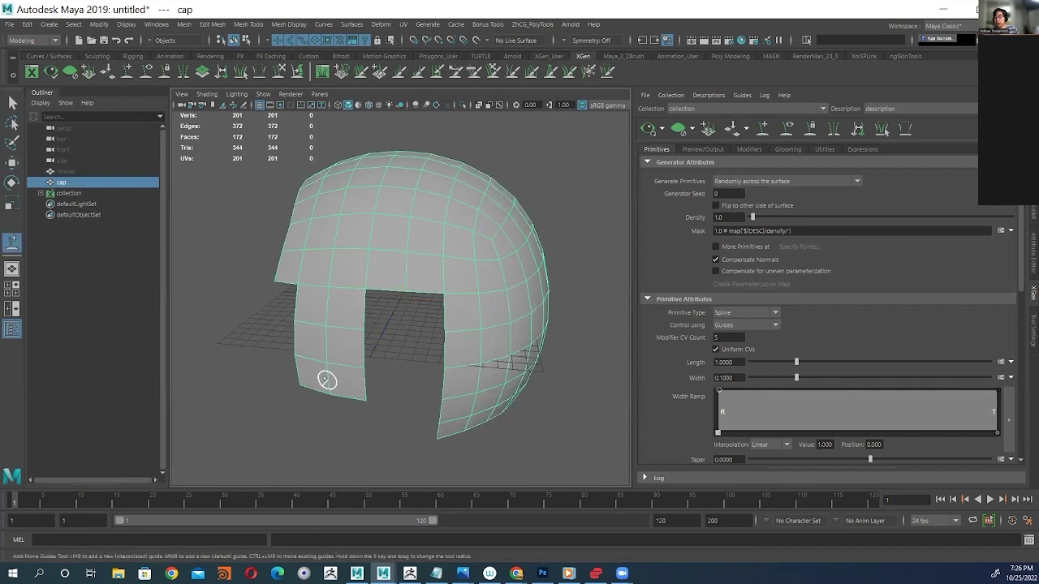
{"action": "left_click", "coordinate": [350, 387]}
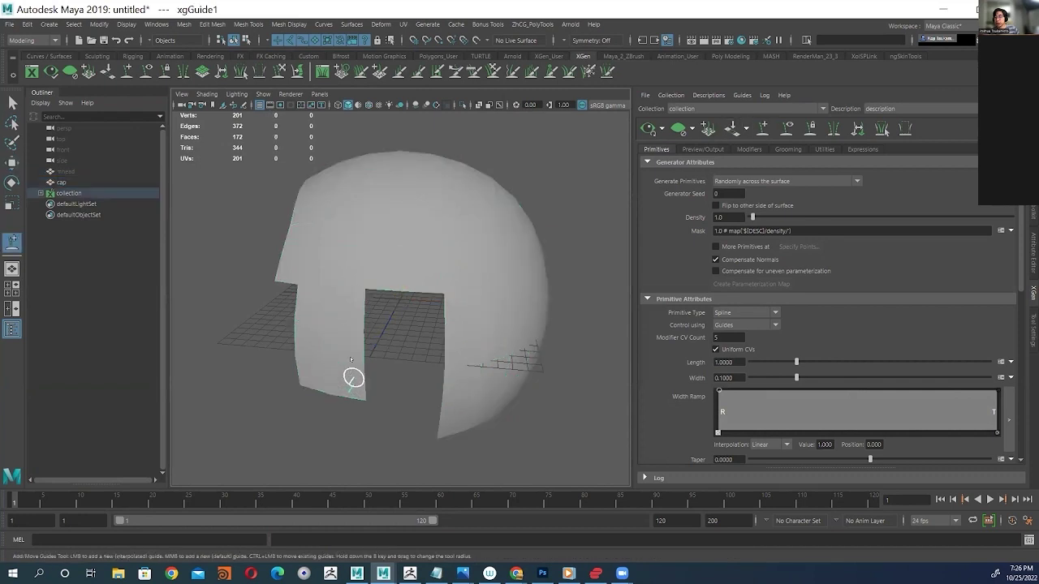
{"action": "left_click", "coordinate": [349, 315]}
{"action": "left_click", "coordinate": [355, 256]}
{"action": "left_click_drag", "start_coordinate": [275, 404], "coordinate": [186, 397], "text": "alt"}
{"action": "left_click", "coordinate": [362, 353]}
- Add more guides around the back of the cap, along its lower edge and toward the opposite side
{"action": "left_click_drag", "start_coordinate": [398, 388], "coordinate": [297, 395], "text": "alt"}
{"action": "left_click", "coordinate": [305, 403]}
{"action": "left_click", "coordinate": [406, 419]}
{"action": "left_click_drag", "start_coordinate": [479, 399], "coordinate": [339, 378], "text": "alt"}
{"action": "left_click", "coordinate": [338, 373]}
{"action": "left_click", "coordinate": [421, 367]}
{"action": "left_click_drag", "start_coordinate": [518, 342], "coordinate": [475, 355], "text": "alt"}
{"action": "left_click", "coordinate": [462, 302]}
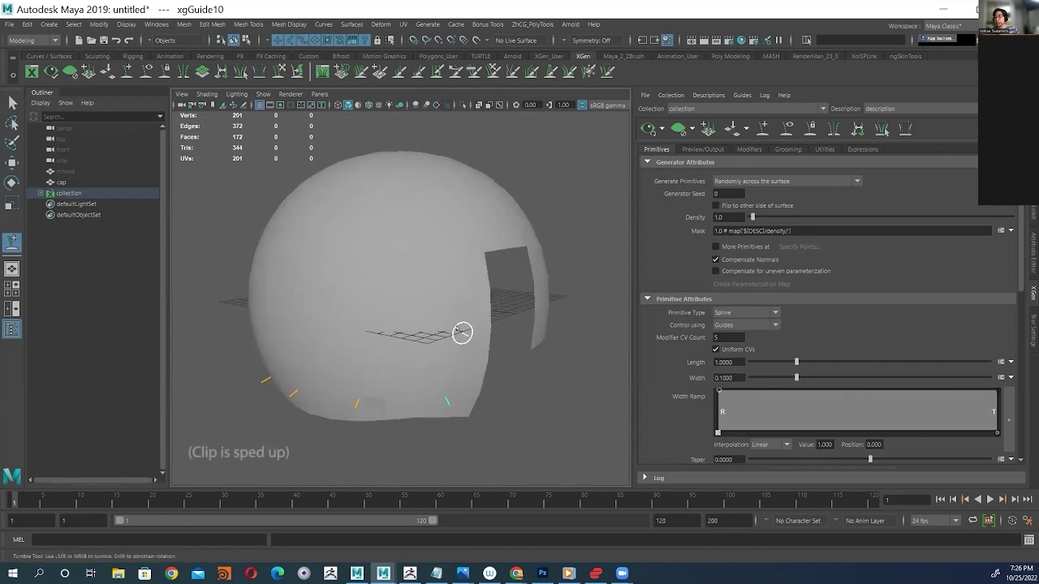
{"action": "left_click_drag", "start_coordinate": [464, 305], "coordinate": [425, 318], "text": "alt"}
- Add guides on the opposite side of the cap, down its sideburn and along the upper front edge
{"action": "left_click", "coordinate": [419, 253]}
{"action": "left_click", "coordinate": [493, 246]}
{"action": "left_click_drag", "start_coordinate": [493, 247], "coordinate": [413, 250], "text": "alt"}
{"action": "left_click", "coordinate": [444, 260]}
{"action": "left_click", "coordinate": [446, 322]}
{"action": "left_click", "coordinate": [445, 378]}
{"action": "left_click_drag", "start_coordinate": [445, 378], "coordinate": [317, 248], "text": "alt"}
{"action": "left_click", "coordinate": [347, 269]}
{"action": "left_click_drag", "start_coordinate": [450, 215], "coordinate": [395, 263], "text": "alt"}
{"action": "left_click", "coordinate": [395, 263]}
{"action": "left_click", "coordinate": [472, 273]}
{"action": "left_click_drag", "start_coordinate": [472, 273], "coordinate": [446, 267], "text": "alt"}
{"action": "left_click", "coordinate": [388, 280]}
- Select all the guides around the cap and scale them longer
{"action": "scroll", "coordinate": [406, 275], "scroll_direction": "down", "scroll_amount": 6}
{"action": "key", "text": "w"}
{"action": "left_click_drag", "start_coordinate": [329, 207], "coordinate": [497, 357]}
{"action": "key", "text": "r"}
{"action": "left_click_drag", "start_coordinate": [502, 223], "coordinate": [503, 174]}
{"action": "left_click_drag", "start_coordinate": [487, 284], "coordinate": [341, 268], "text": "alt"}
{"action": "left_click_drag", "start_coordinate": [389, 292], "coordinate": [438, 309], "text": "alt"}
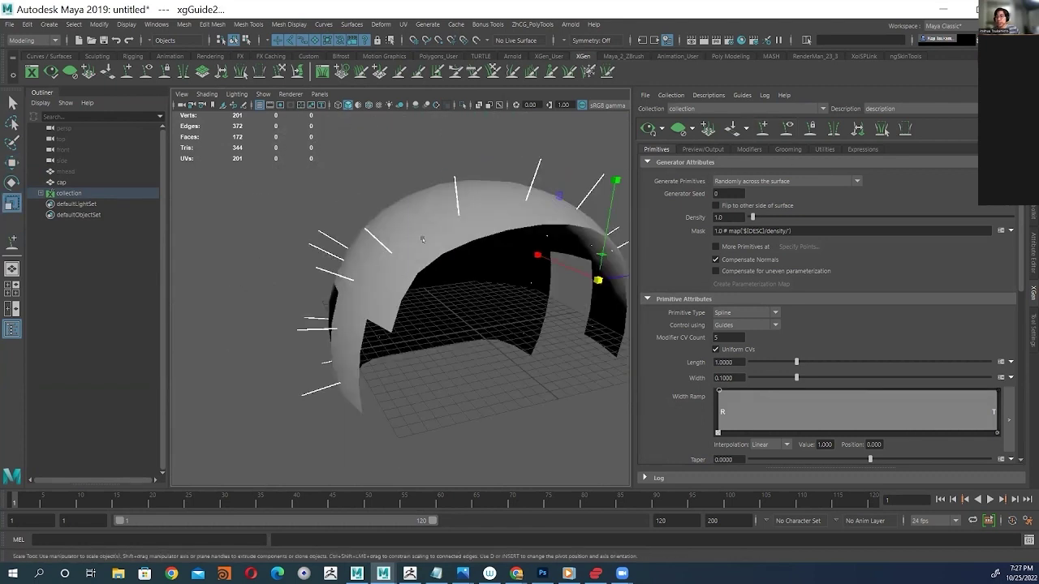
{"action": "left_click_drag", "start_coordinate": [422, 220], "coordinate": [382, 194], "text": "alt"}
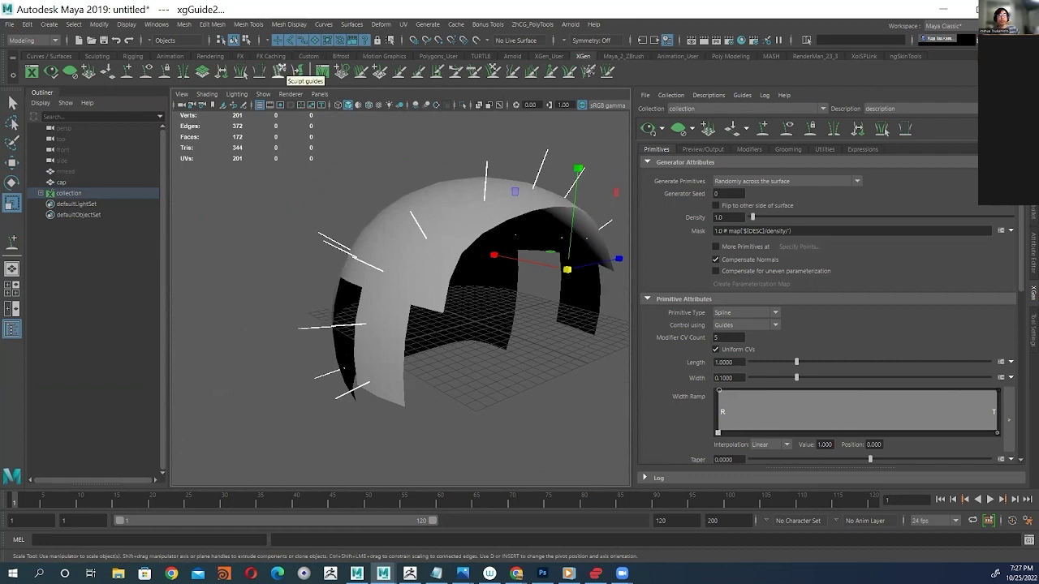
- Sculpt the guides on one side, bending the sideburn and side guides down and arching the upper ones outward
{"action": "left_click", "coordinate": [297, 71]}
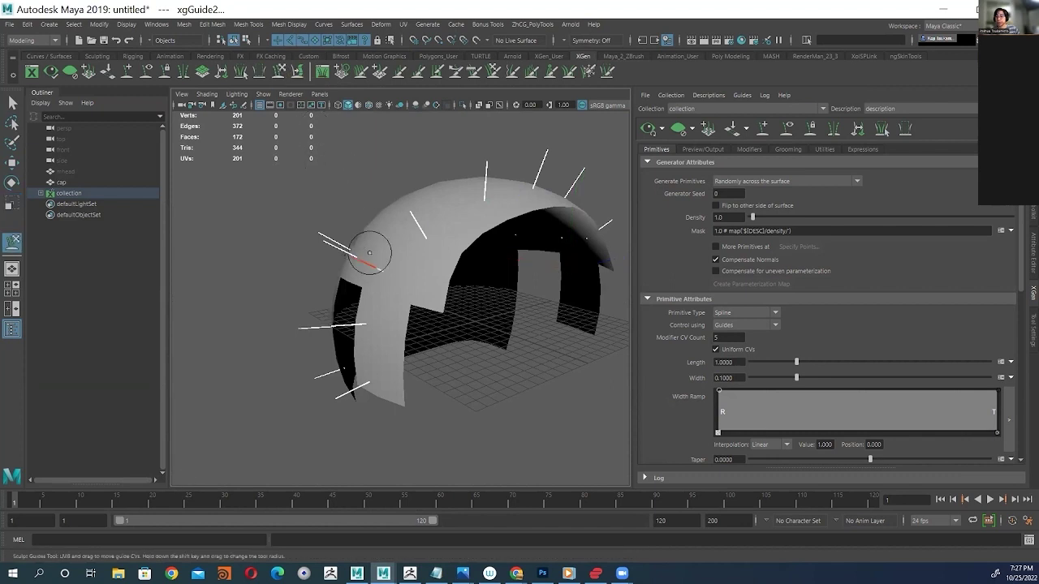
{"action": "left_click_drag", "start_coordinate": [360, 250], "coordinate": [397, 236], "text": "alt"}
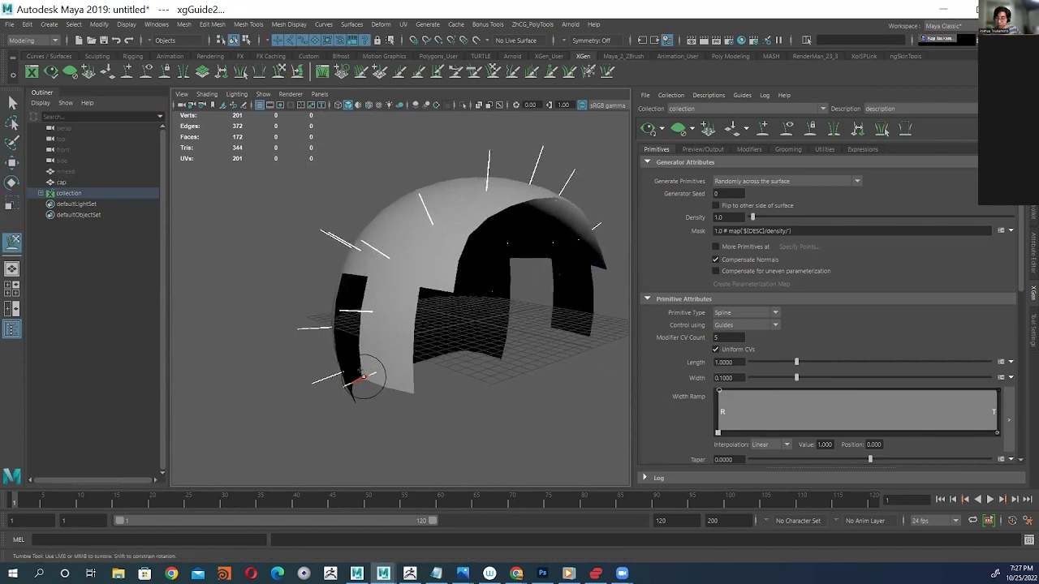
{"action": "key", "text": "b"}
{"action": "mouse_move", "coordinate": [364, 378]}
{"action": "left_mouse_down"}
{"action": "mouse_move", "coordinate": [383, 377]}
{"action": "mouse_move", "coordinate": [357, 464]}
{"action": "left_mouse_up"}
{"action": "left_click_drag", "start_coordinate": [469, 401], "coordinate": [369, 395], "text": "alt"}
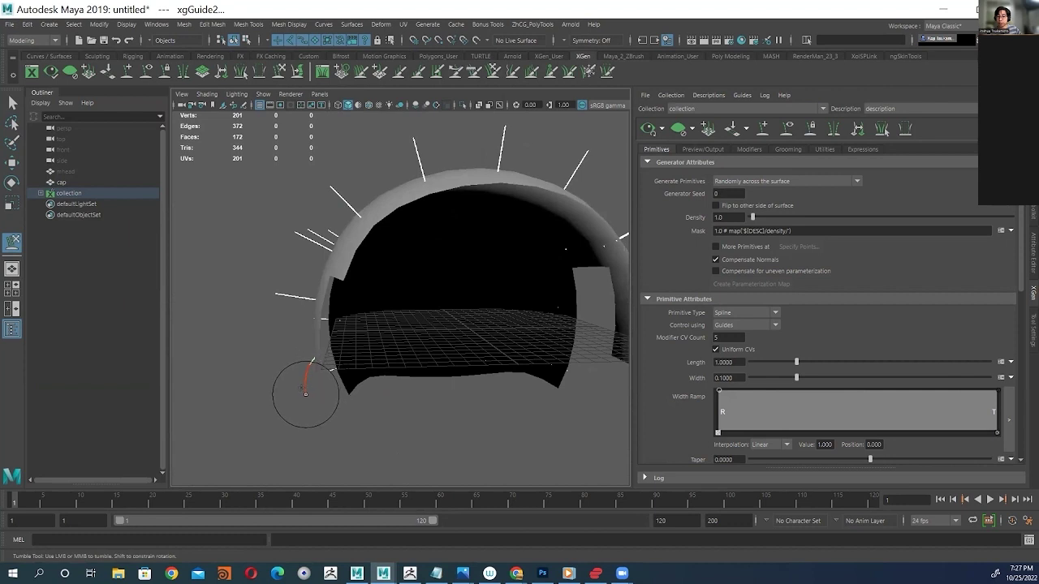
{"action": "left_click_drag", "start_coordinate": [280, 297], "coordinate": [297, 368]}
{"action": "left_click_drag", "start_coordinate": [300, 336], "coordinate": [304, 338]}
{"action": "mouse_move", "coordinate": [295, 243]}
{"action": "left_mouse_down"}
{"action": "mouse_move", "coordinate": [295, 271]}
{"action": "mouse_move", "coordinate": [309, 283]}
{"action": "mouse_move", "coordinate": [556, 366]}
{"action": "mouse_move", "coordinate": [323, 212]}
{"action": "left_mouse_up"}
{"action": "left_click_drag", "start_coordinate": [392, 154], "coordinate": [355, 179]}
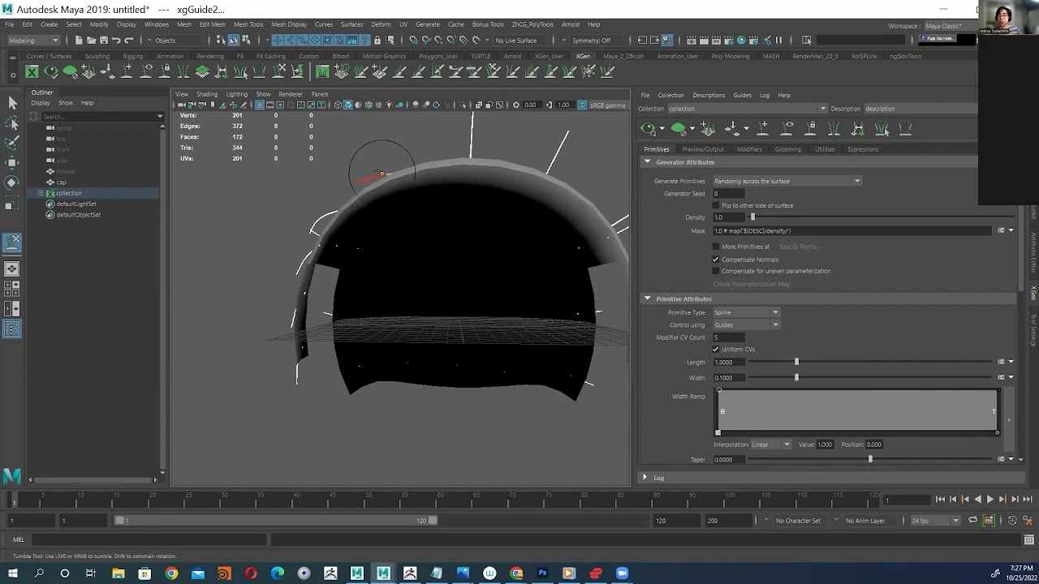
- Sculpt the guides on the crown and the opposite side so they curve outward and down along the cap
{"action": "right_click_drag", "start_coordinate": [519, 361], "coordinate": [485, 366], "text": "alt"}
{"action": "mouse_move", "coordinate": [442, 134]}
{"action": "left_mouse_down"}
{"action": "mouse_move", "coordinate": [533, 150]}
{"action": "mouse_move", "coordinate": [585, 180]}
{"action": "mouse_move", "coordinate": [605, 215]}
{"action": "mouse_move", "coordinate": [598, 251]}
{"action": "left_mouse_up"}
{"action": "right_click_drag", "start_coordinate": [597, 272], "coordinate": [568, 280], "text": "alt"}
{"action": "middle_click_drag", "start_coordinate": [617, 325], "coordinate": [438, 347], "text": "alt"}
{"action": "left_click_drag", "start_coordinate": [438, 347], "coordinate": [447, 350], "text": "alt"}
{"action": "left_click_drag", "start_coordinate": [365, 258], "coordinate": [395, 322]}
{"action": "left_click_drag", "start_coordinate": [375, 285], "coordinate": [399, 323]}
{"action": "left_click_drag", "start_coordinate": [373, 381], "coordinate": [462, 409], "text": "alt"}
{"action": "left_click_drag", "start_coordinate": [464, 366], "coordinate": [417, 424], "text": "alt"}
{"action": "middle_click_drag", "start_coordinate": [417, 424], "coordinate": [395, 363], "text": "alt"}
{"action": "left_click_drag", "start_coordinate": [399, 336], "coordinate": [469, 399], "text": "alt"}
- Select the guides along the cap's upper front and return to the Sculpt Guides tool
{"action": "scroll", "coordinate": [284, 203], "scroll_direction": "up", "scroll_amount": 5}
{"action": "key", "text": "w"}
{"action": "left_click_drag", "start_coordinate": [284, 202], "coordinate": [507, 342]}
{"action": "mouse_move", "coordinate": [507, 342]}
{"action": "left_mouse_down", "text": "alt"}
{"action": "mouse_move", "coordinate": [463, 265]}
{"action": "mouse_move", "coordinate": [390, 309]}
{"action": "mouse_move", "coordinate": [405, 413]}
{"action": "mouse_move", "coordinate": [432, 428]}
{"action": "mouse_move", "coordinate": [378, 274]}
{"action": "mouse_move", "coordinate": [348, 295]}
{"action": "mouse_move", "coordinate": [372, 354]}
{"action": "left_mouse_up", "text": "alt"}
{"action": "scroll", "coordinate": [463, 265], "scroll_direction": "down", "scroll_amount": 5}
{"action": "key", "text": "r"}
{"action": "key", "text": "y"}
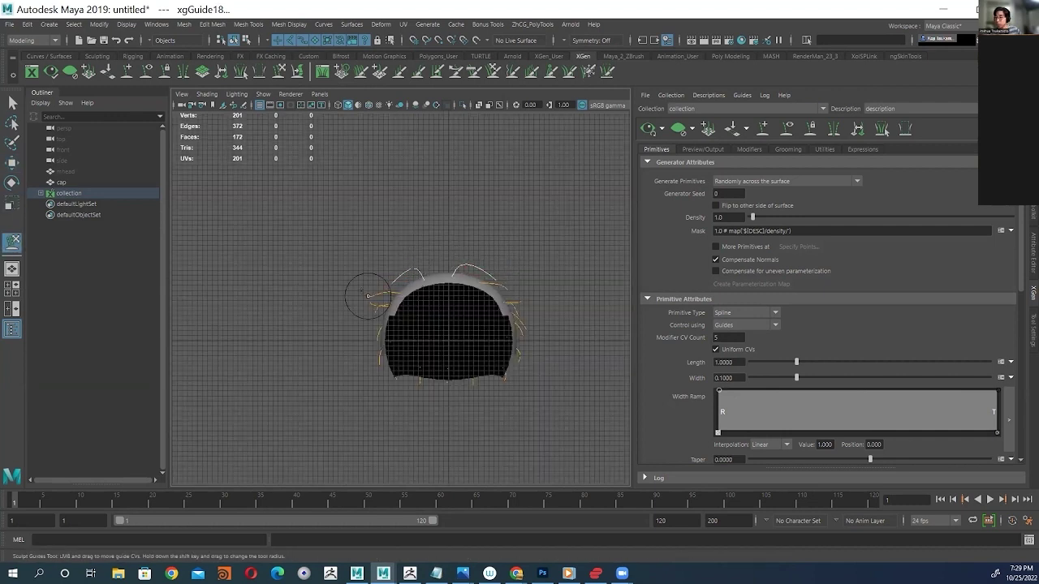
{"action": "left_click_drag", "start_coordinate": [555, 293], "coordinate": [552, 292], "text": "alt"}
{"action": "key", "text": "space"}
{"action": "key", "text": "space"}
{"action": "scroll", "coordinate": [431, 319], "scroll_direction": "up", "scroll_amount": 5}
{"action": "left_click_drag", "start_coordinate": [471, 215], "coordinate": [382, 227], "text": "alt"}
- Select the cap and add one guide in the gap near the middle of its front edge
{"action": "key", "text": "w"}
{"action": "left_click", "coordinate": [430, 317]}
{"action": "scroll", "coordinate": [430, 317], "scroll_direction": "down", "scroll_amount": 5}
{"action": "scroll", "coordinate": [454, 314], "scroll_direction": "up", "scroll_amount": 8}
{"action": "scroll", "coordinate": [382, 228], "scroll_direction": "down", "scroll_amount": 5}
{"action": "middle_click_drag", "start_coordinate": [382, 228], "coordinate": [413, 303], "text": "alt"}
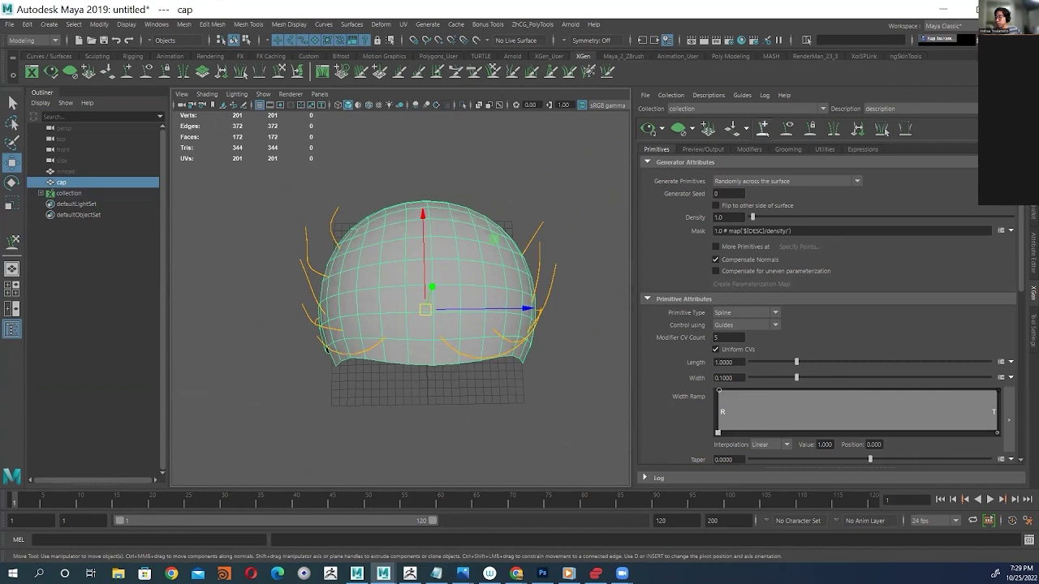
{"action": "key", "text": "y"}
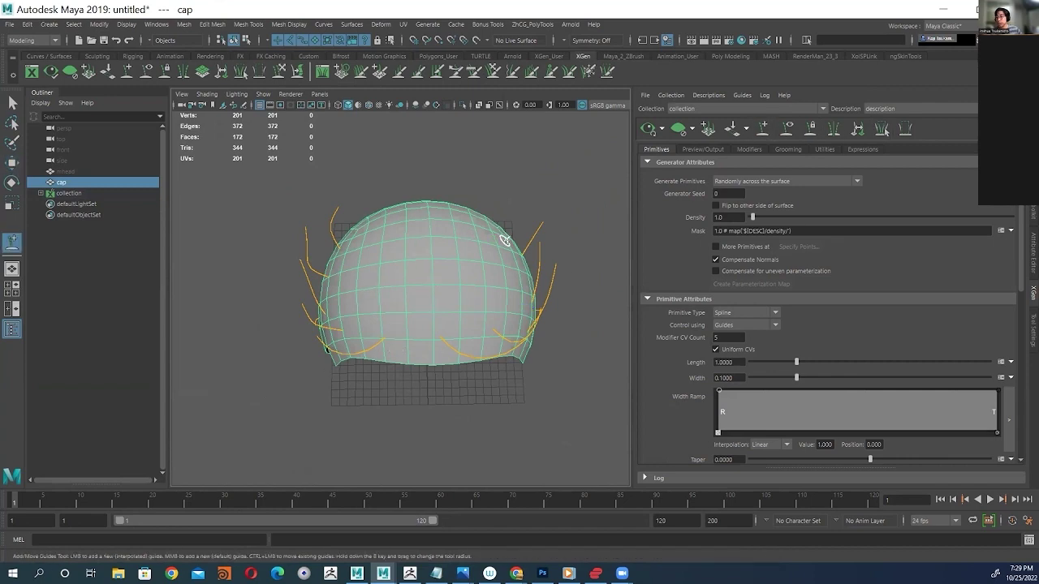
{"action": "mouse_move", "coordinate": [512, 243]}
{"action": "left_mouse_down", "text": "alt"}
{"action": "mouse_move", "coordinate": [524, 294]}
{"action": "mouse_move", "coordinate": [521, 252]}
{"action": "left_mouse_up", "text": "alt"}
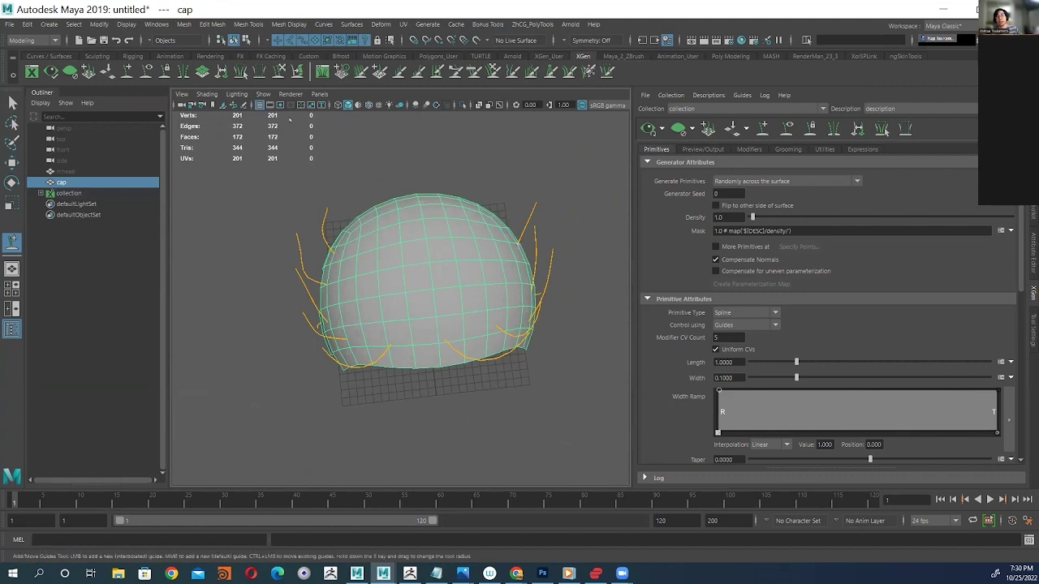
{"action": "left_click", "coordinate": [402, 348]}
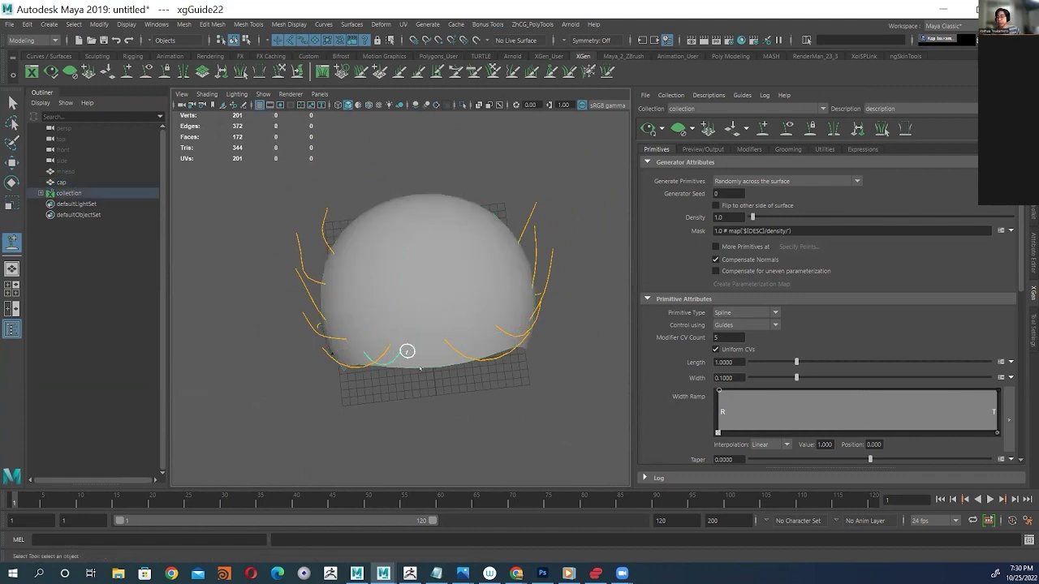
{"action": "left_click_drag", "start_coordinate": [463, 406], "coordinate": [488, 334], "text": "alt"}
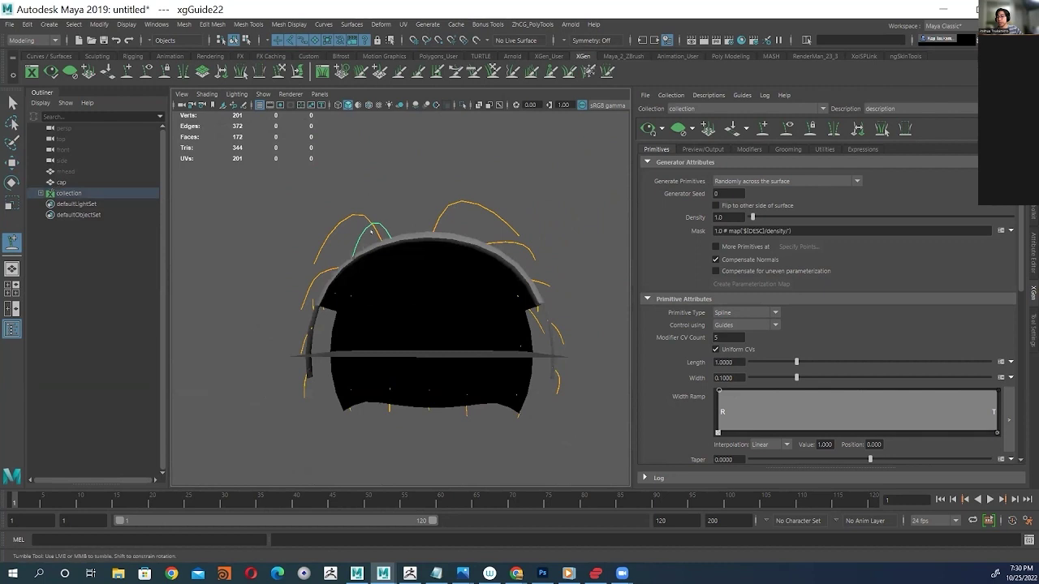
- Copy the shape of the neighbouring front guide onto the newly added guide so it arches the same way
{"action": "key", "text": "w"}
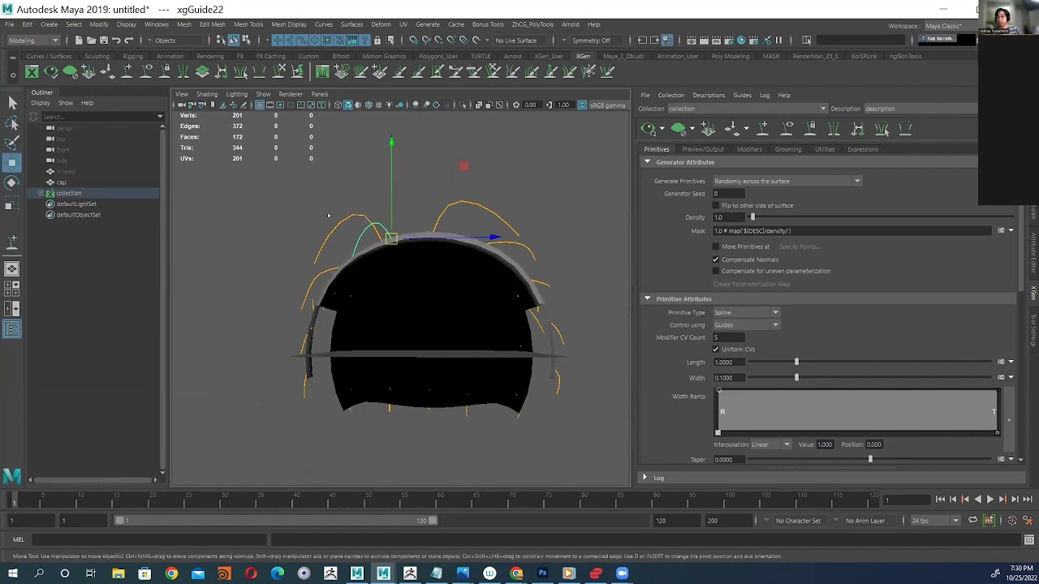
{"action": "left_click", "coordinate": [456, 199]}
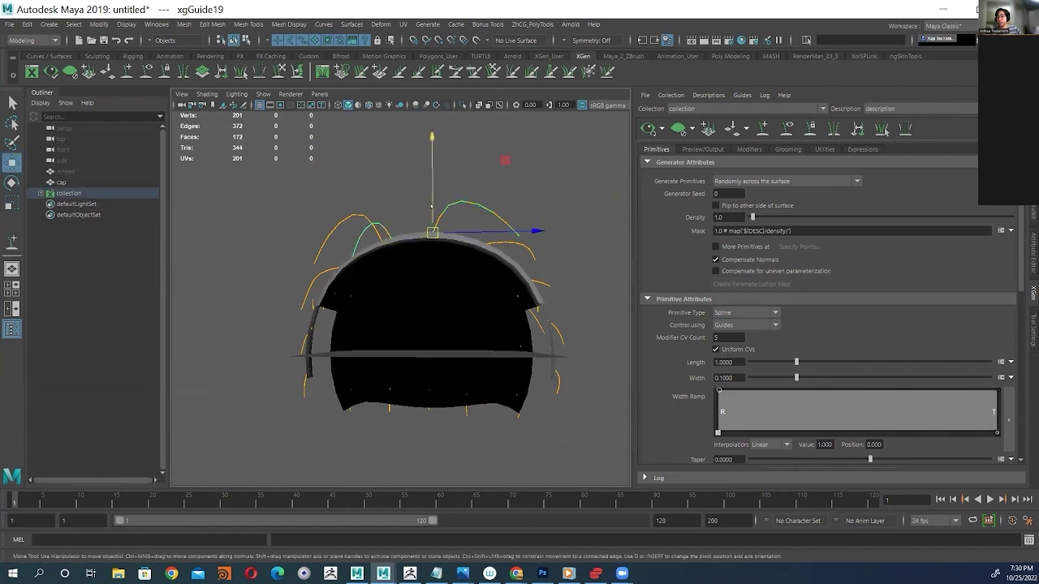
{"action": "right_click_drag", "start_coordinate": [468, 195], "coordinate": [521, 191]}
{"action": "left_click", "coordinate": [385, 217]}
{"action": "right_click_drag", "start_coordinate": [387, 219], "coordinate": [334, 221]}
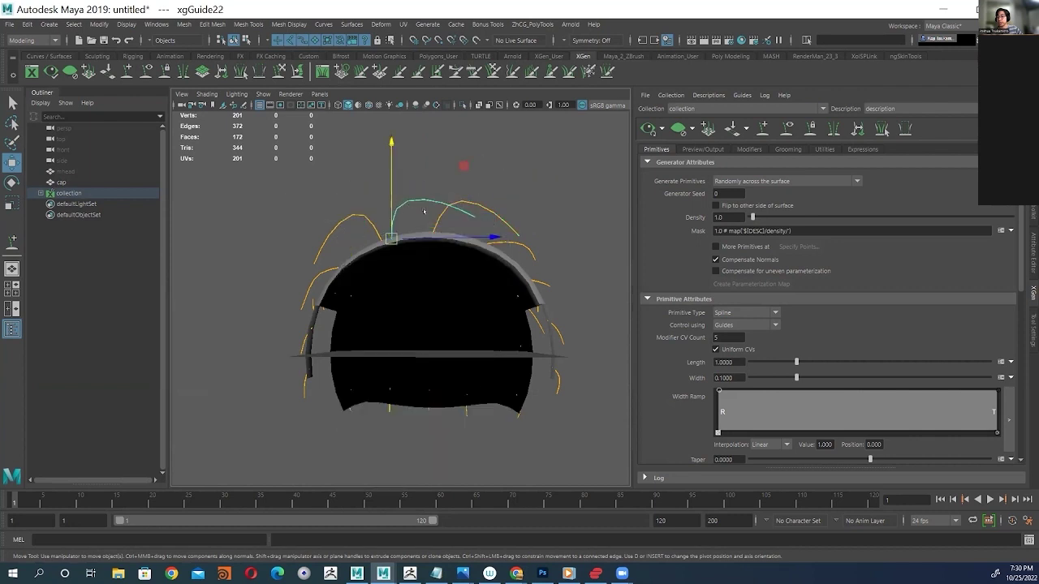
- Add three guides in the empty middle strip of the cap, running from behind the front edge up over the crown
{"action": "key", "text": "e"}
{"action": "left_click_drag", "start_coordinate": [422, 197], "coordinate": [440, 316], "text": "alt"}
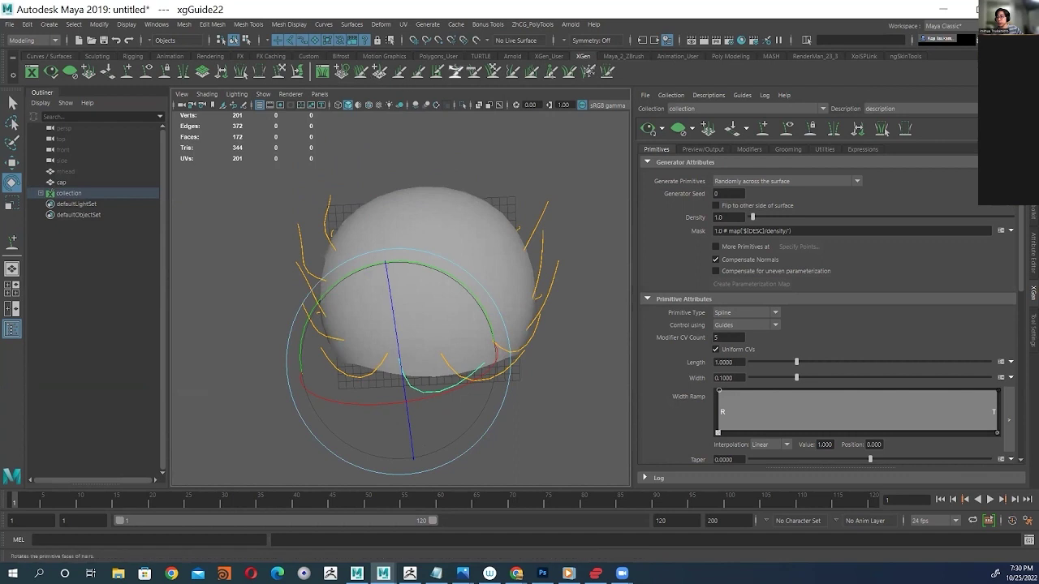
{"action": "left_click", "coordinate": [763, 127]}
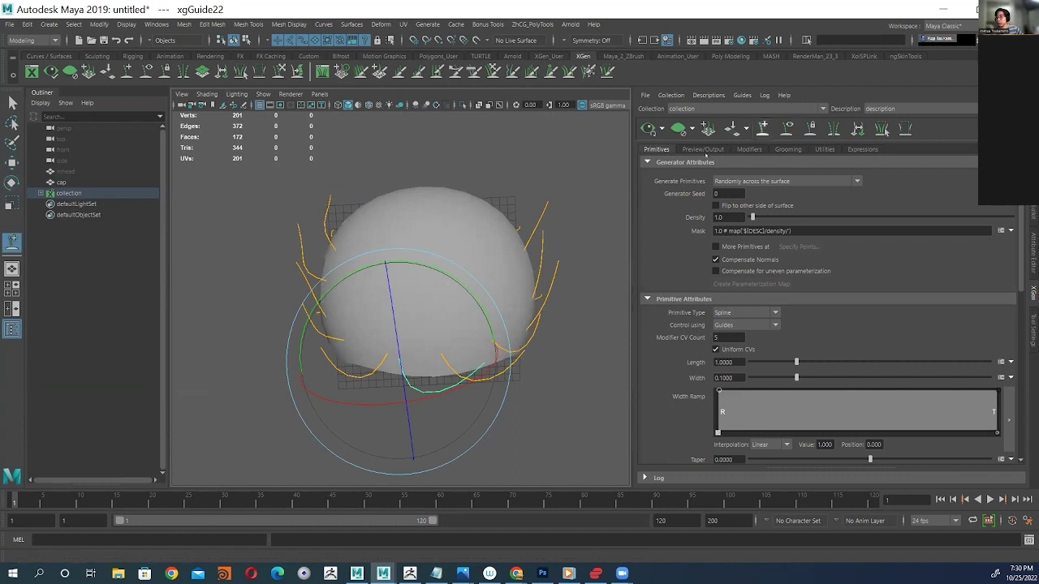
{"action": "left_click", "coordinate": [400, 316]}
{"action": "left_click", "coordinate": [396, 260]}
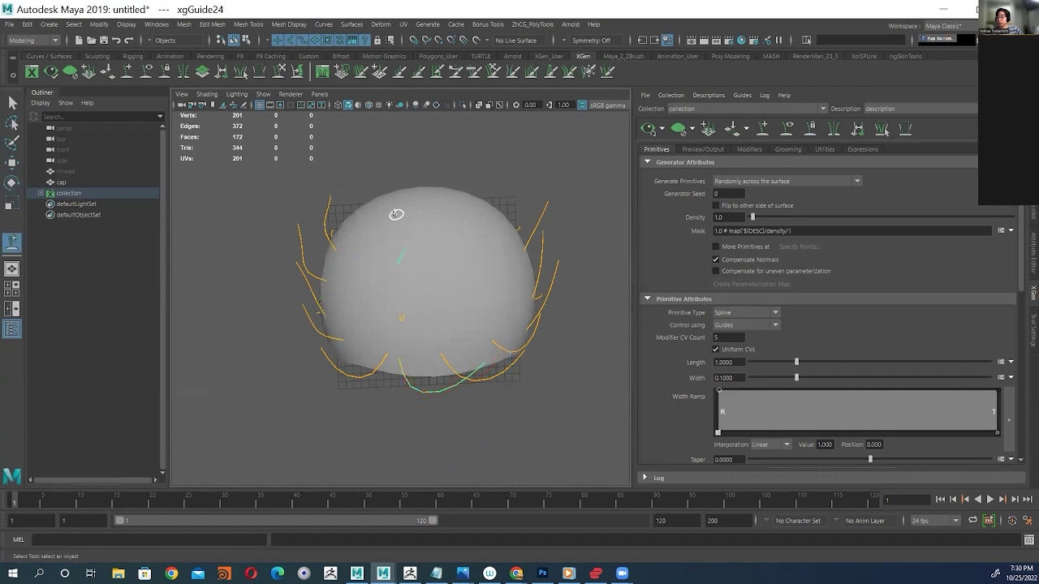
{"action": "left_click_drag", "start_coordinate": [379, 211], "coordinate": [392, 329], "text": "alt"}
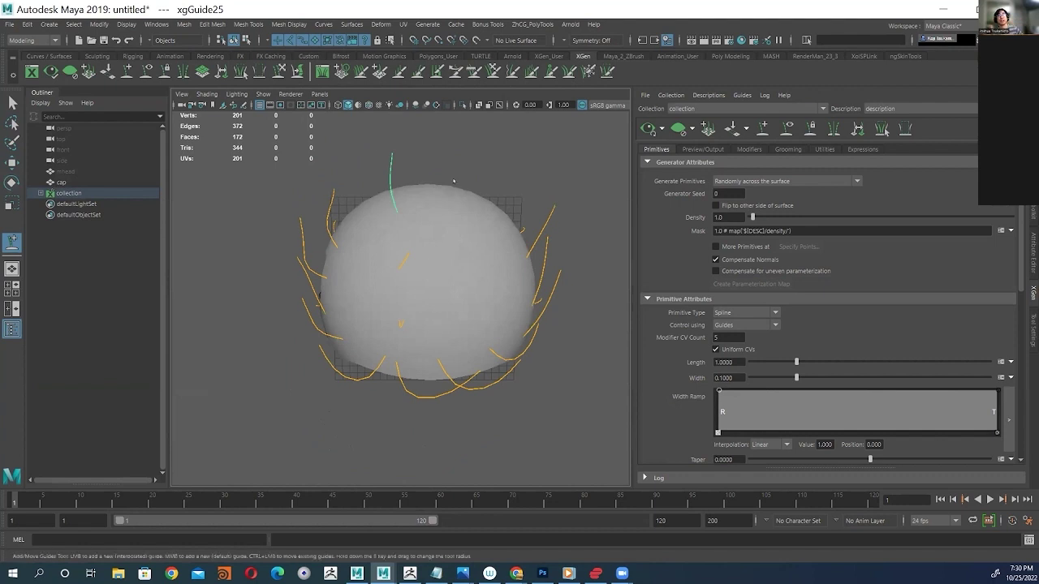
- Select the newly added crown guides together and paste the copied guide shape onto them
{"action": "left_click_drag", "start_coordinate": [497, 284], "coordinate": [386, 233], "text": "alt"}
{"action": "key", "text": "w"}
{"action": "key", "text": "ctrl+z"}
{"action": "key", "text": "ctrl+z"}
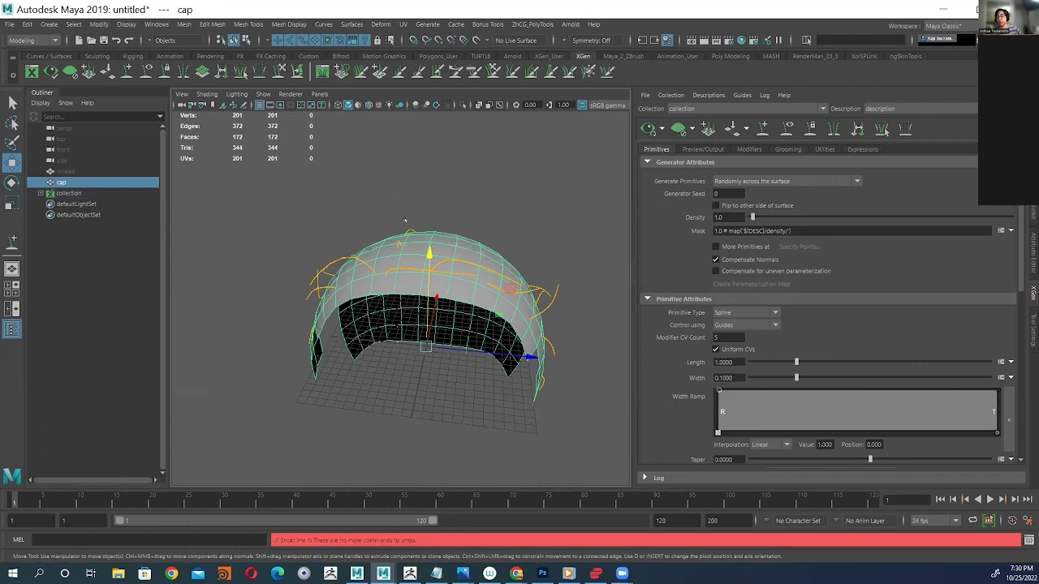
{"action": "left_click_drag", "start_coordinate": [389, 220], "coordinate": [451, 304]}
{"action": "right_click", "coordinate": [448, 157]}
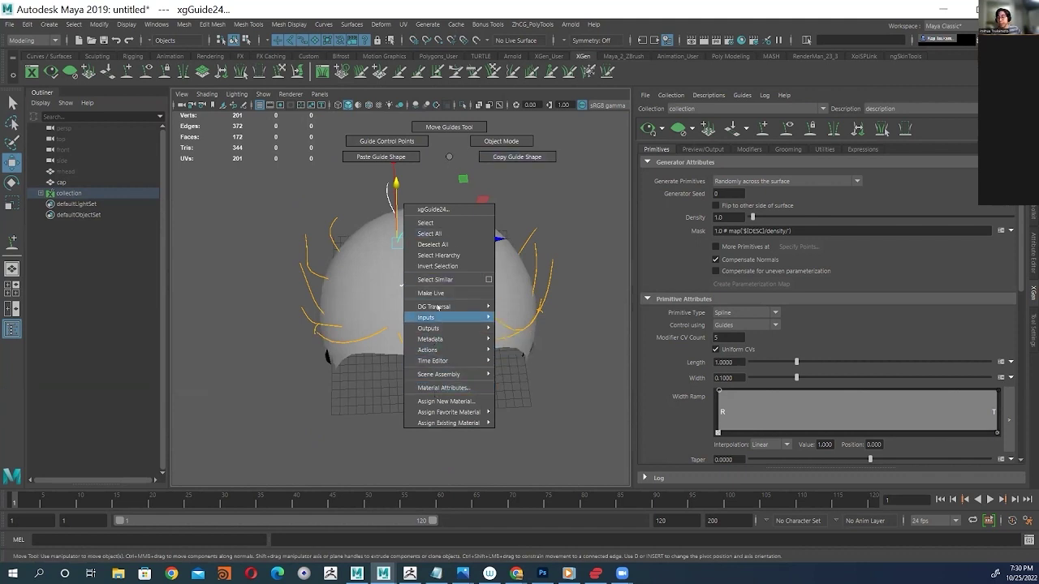
{"action": "right_click_drag", "start_coordinate": [419, 160], "coordinate": [407, 159]}
- Scale and rotate the pasted crown guides so they follow the flow of the surrounding guides
{"action": "left_click_drag", "start_coordinate": [484, 283], "coordinate": [479, 166], "text": "alt"}
{"action": "key", "text": "r"}
{"action": "left_click_drag", "start_coordinate": [395, 196], "coordinate": [500, 324]}
{"action": "left_click", "coordinate": [310, 258]}
{"action": "key", "text": "e"}
{"action": "left_click_drag", "start_coordinate": [512, 353], "coordinate": [500, 376]}
{"action": "left_click_drag", "start_coordinate": [501, 325], "coordinate": [472, 251], "text": "alt"}
- Add another guide in the gap on the crown and rotate it in line with its neighbours
{"action": "key", "text": "y"}
{"action": "left_click", "coordinate": [443, 350]}
{"action": "key", "text": "e"}
{"action": "left_click_drag", "start_coordinate": [438, 357], "coordinate": [463, 268]}
{"action": "left_click_drag", "start_coordinate": [365, 276], "coordinate": [382, 349], "text": "alt"}
{"action": "left_click", "coordinate": [251, 357]}
{"action": "left_click_drag", "start_coordinate": [282, 372], "coordinate": [372, 293], "text": "alt"}
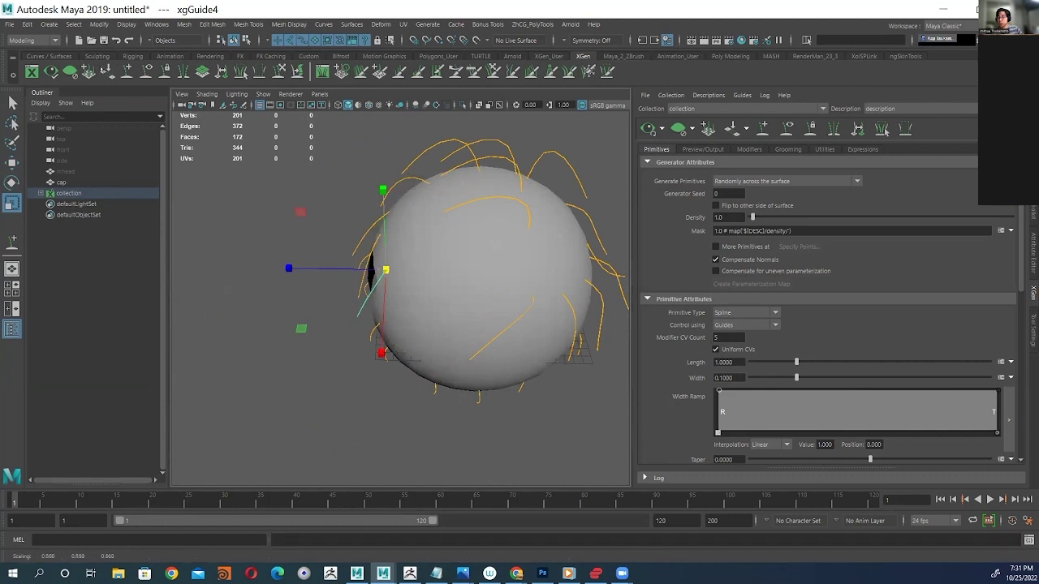
- Add a guide in the empty area behind the crown and copy the shape of a neighbouring curved guide
{"action": "key", "text": "y"}
{"action": "left_click_drag", "start_coordinate": [551, 183], "coordinate": [487, 208], "text": "alt"}
{"action": "left_click", "coordinate": [763, 129]}
{"action": "left_click", "coordinate": [345, 252]}
{"action": "key", "text": "w"}
{"action": "left_click", "coordinate": [396, 169]}
{"action": "right_click_drag", "start_coordinate": [397, 173], "coordinate": [445, 177]}
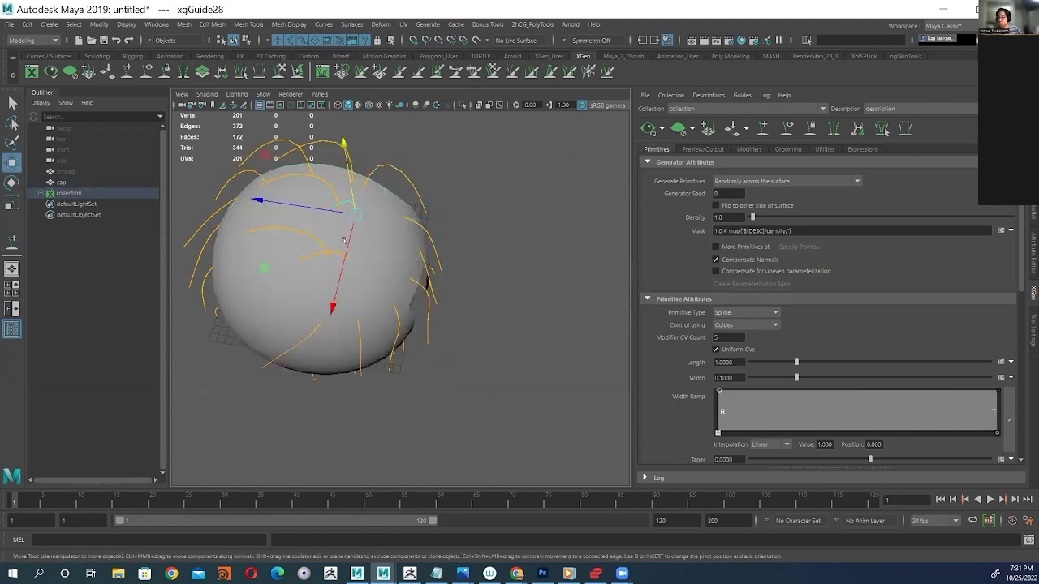
- Rotate the guides behind the crown so they sweep in the same direction as the ones around them
{"action": "left_click", "coordinate": [421, 221]}
{"action": "left_click_drag", "start_coordinate": [439, 188], "coordinate": [370, 204], "text": "alt"}
{"action": "key", "text": "r"}
{"action": "key", "text": "e"}
{"action": "key", "text": "r"}
{"action": "key", "text": "w"}
{"action": "key", "text": "e"}
{"action": "left_click_drag", "start_coordinate": [433, 175], "coordinate": [422, 243]}
- Add a further guide on the back of the cap and adjust its scale and rotation to match the flow
{"action": "key", "text": "r"}
{"action": "key", "text": "y"}
{"action": "left_click", "coordinate": [344, 269]}
{"action": "key", "text": "r"}
{"action": "right_click_drag", "start_coordinate": [422, 243], "coordinate": [373, 273], "text": "alt"}
{"action": "key", "text": "e"}
{"action": "left_click_drag", "start_coordinate": [373, 272], "coordinate": [304, 305], "text": "alt"}
{"action": "key", "text": "y"}
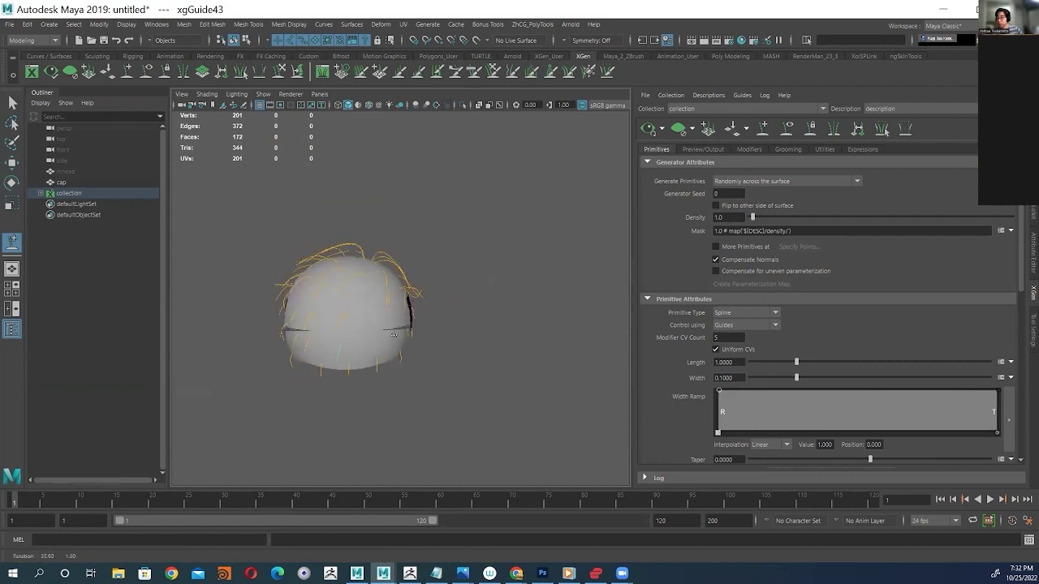
- Add a guide on the lower back of the cap, then select and rotate the guides there so they fall downward
{"action": "left_click", "coordinate": [399, 304]}
{"action": "key", "text": "w"}
{"action": "left_click_drag", "start_coordinate": [405, 300], "coordinate": [324, 349], "text": "alt"}
{"action": "key", "text": "e"}
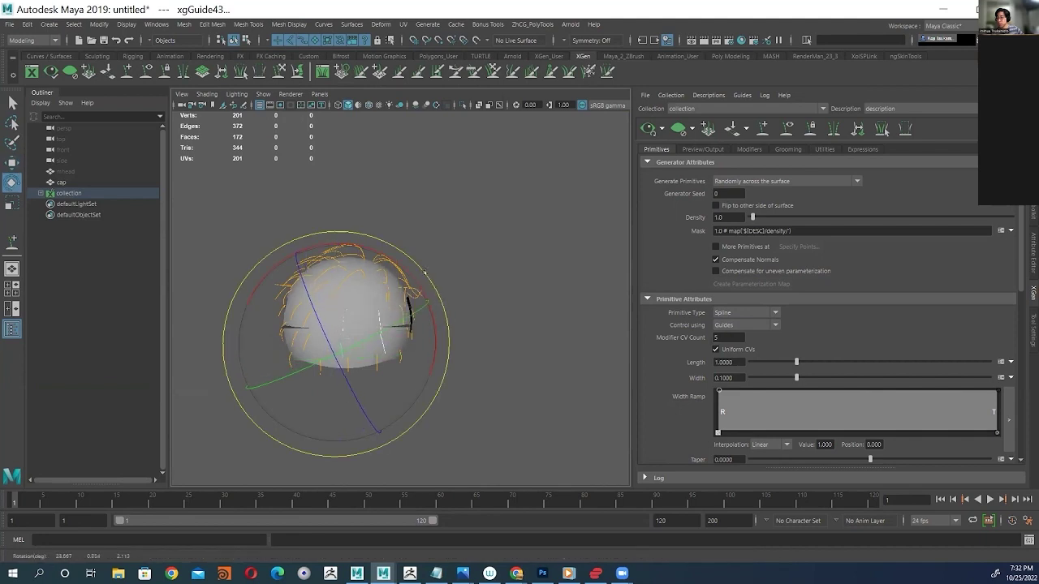
{"action": "left_click_drag", "start_coordinate": [444, 341], "coordinate": [436, 280]}
{"action": "key", "text": "w"}
{"action": "left_click_drag", "start_coordinate": [305, 302], "coordinate": [341, 303]}
{"action": "key", "text": "e"}
{"action": "middle_click_drag", "start_coordinate": [341, 303], "coordinate": [378, 331], "text": "alt"}
{"action": "right_click_drag", "start_coordinate": [357, 324], "coordinate": [438, 340], "text": "alt"}
- Place a new guide on the sparse side of the cap and reselect the cap
{"action": "left_click", "coordinate": [762, 129]}
{"action": "left_click", "coordinate": [409, 308]}
{"action": "key", "text": "w"}
{"action": "left_click", "coordinate": [422, 390]}
{"action": "right_click_drag", "start_coordinate": [422, 382], "coordinate": [365, 365], "text": "alt"}
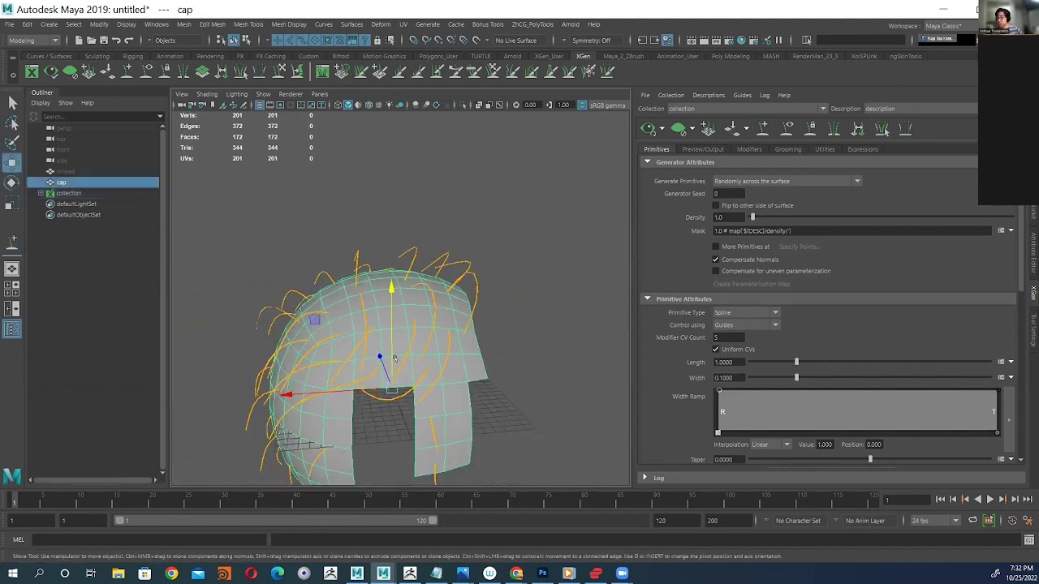
- Add guides along the side of the cap just above the ear opening
{"action": "left_click", "coordinate": [404, 362]}
{"action": "left_click", "coordinate": [12, 243]}
{"action": "left_click", "coordinate": [418, 390]}
{"action": "key", "text": "w"}
{"action": "left_click", "coordinate": [12, 242]}
{"action": "left_click", "coordinate": [378, 372]}
{"action": "key", "text": "w"}
{"action": "left_click", "coordinate": [411, 345]}
{"action": "left_click", "coordinate": [12, 242]}
- Examine the guide layout from the sides, back and front for remaining gaps
{"action": "left_click_drag", "start_coordinate": [419, 334], "coordinate": [332, 365], "text": "alt"}
{"action": "scroll", "coordinate": [380, 280], "scroll_direction": "down", "scroll_amount": 5}
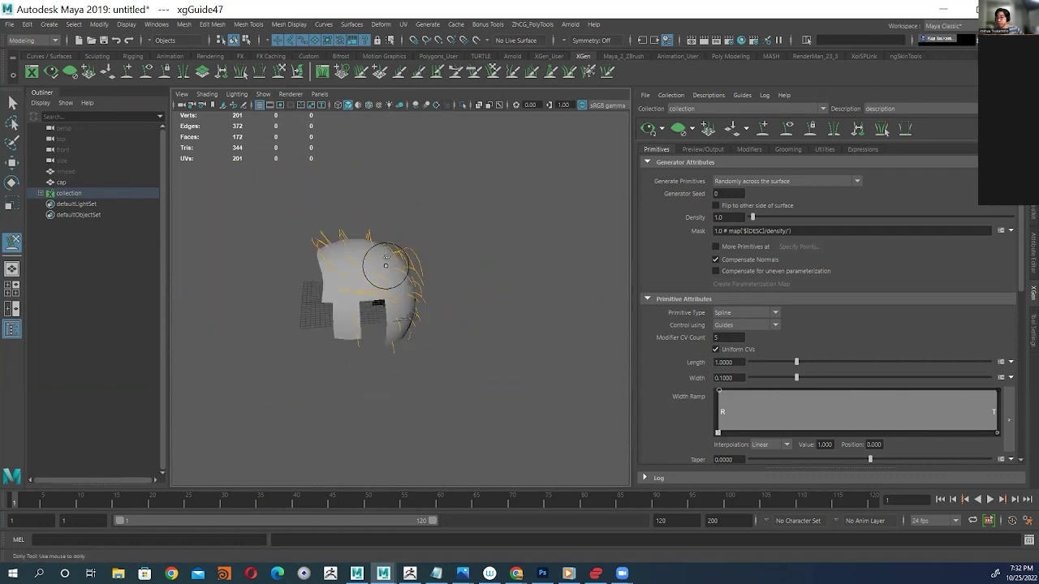
{"action": "left_click_drag", "start_coordinate": [382, 271], "coordinate": [470, 255], "text": "alt"}
{"action": "middle_click_drag", "start_coordinate": [471, 256], "coordinate": [734, 252], "text": "alt"}
{"action": "scroll", "coordinate": [509, 348], "scroll_direction": "up", "scroll_amount": 5}
{"action": "middle_click_drag", "start_coordinate": [545, 341], "coordinate": [276, 344], "text": "alt"}
{"action": "left_click_drag", "start_coordinate": [276, 345], "coordinate": [317, 260], "text": "alt"}
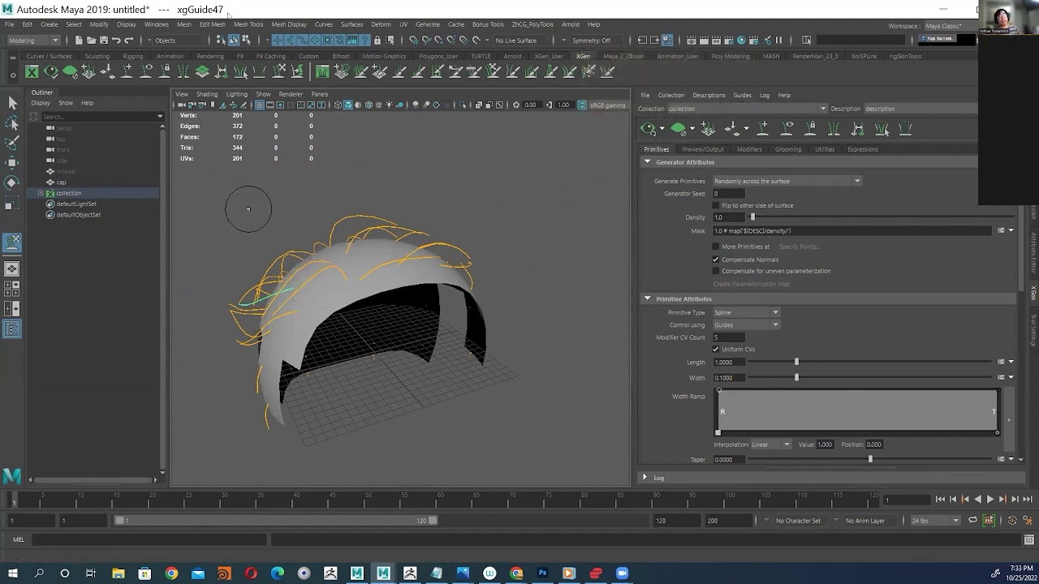
{"action": "left_click_drag", "start_coordinate": [286, 165], "coordinate": [598, 169], "text": "alt"}
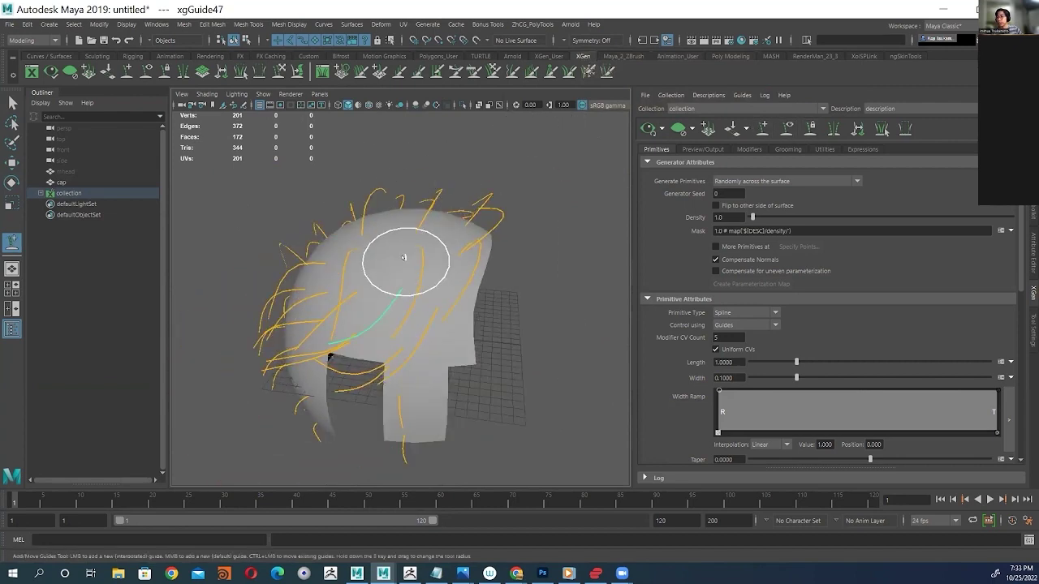
- Add a guide in the gap on the upper side of the cap, between the side guides and the crown
{"action": "left_click", "coordinate": [378, 247]}
{"action": "mouse_move", "coordinate": [380, 248]}
{"action": "left_mouse_down", "text": "alt"}
{"action": "mouse_move", "coordinate": [386, 259]}
{"action": "mouse_move", "coordinate": [376, 240]}
{"action": "mouse_move", "coordinate": [343, 266]}
{"action": "mouse_move", "coordinate": [350, 286]}
{"action": "left_mouse_up", "text": "alt"}
{"action": "scroll", "coordinate": [350, 286], "scroll_direction": "up", "scroll_amount": 5}
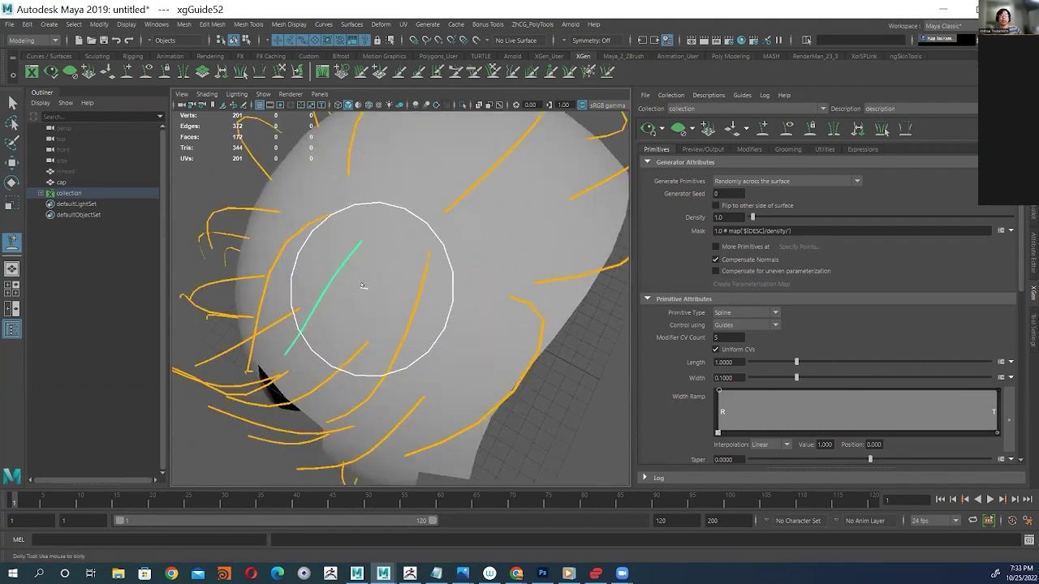
{"action": "scroll", "coordinate": [362, 249], "scroll_direction": "down", "scroll_amount": 5}
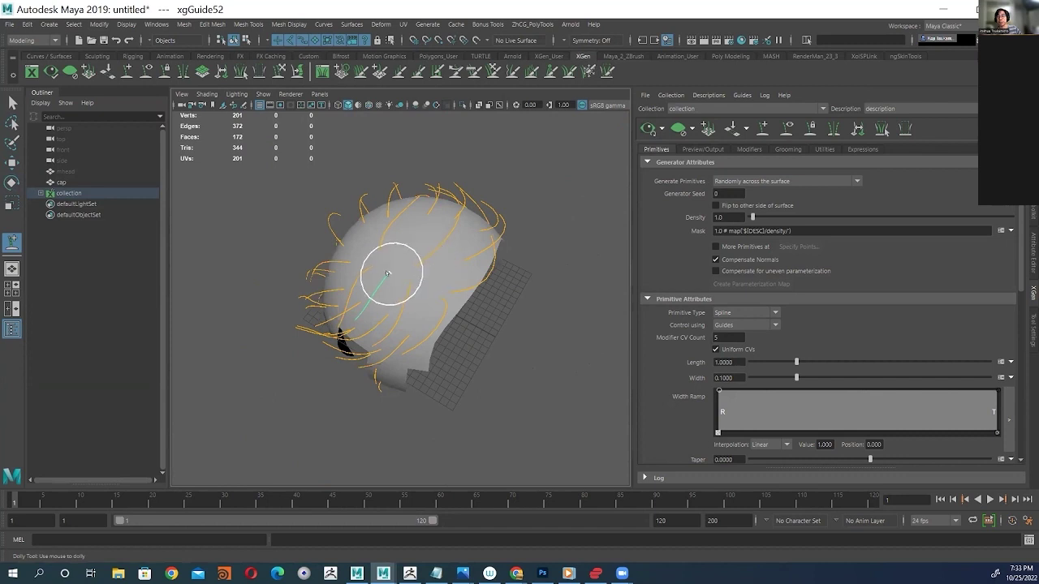
{"action": "left_click_drag", "start_coordinate": [392, 273], "coordinate": [411, 256], "text": "alt"}
- Select the cap and raise the generator density of the hair to 500
{"action": "key", "text": "ctrl+z"}
{"action": "key", "text": "w"}
{"action": "key", "text": "r"}
{"action": "left_click_drag", "start_coordinate": [410, 260], "coordinate": [459, 293], "text": "alt"}
{"action": "left_click", "coordinate": [431, 284]}
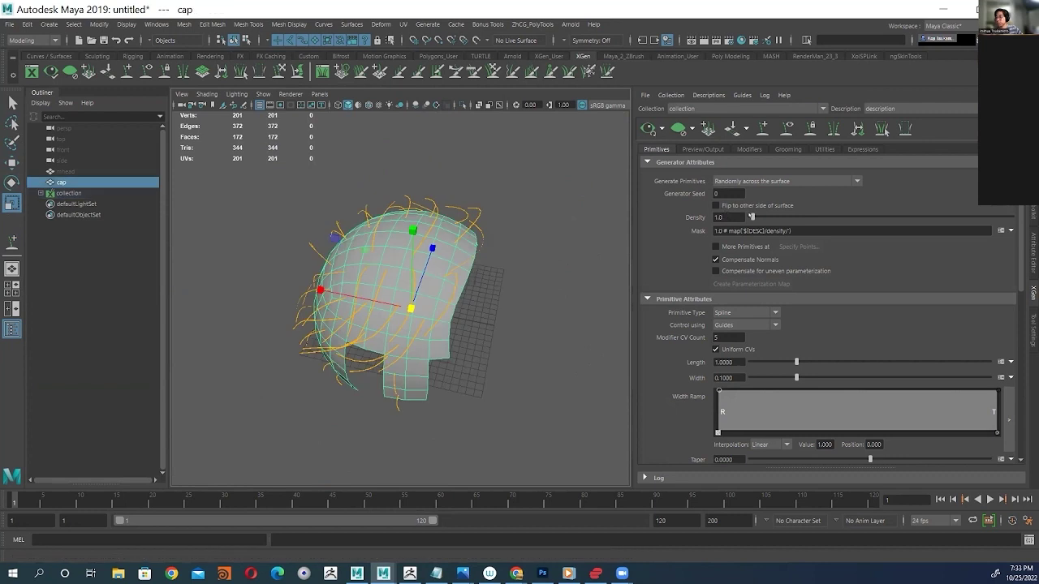
{"action": "left_click_drag", "start_coordinate": [756, 217], "coordinate": [784, 217]}
{"action": "left_click_drag", "start_coordinate": [887, 215], "coordinate": [1015, 217]}
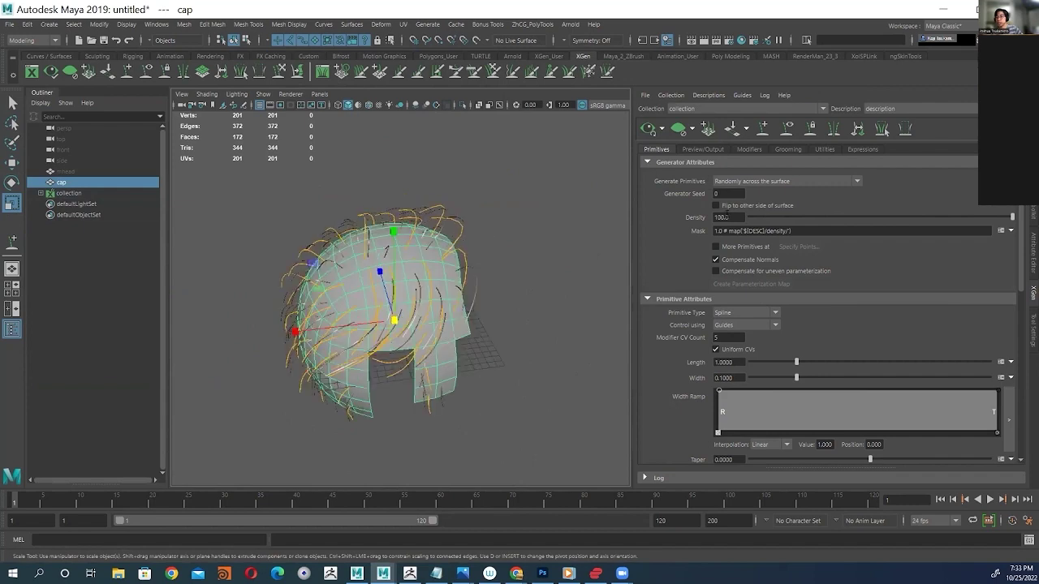
{"action": "middle_click_drag", "start_coordinate": [411, 200], "coordinate": [426, 209], "text": "alt"}
{"action": "left_click_drag", "start_coordinate": [733, 217], "coordinate": [672, 215]}
{"action": "key", "text": "Return"}
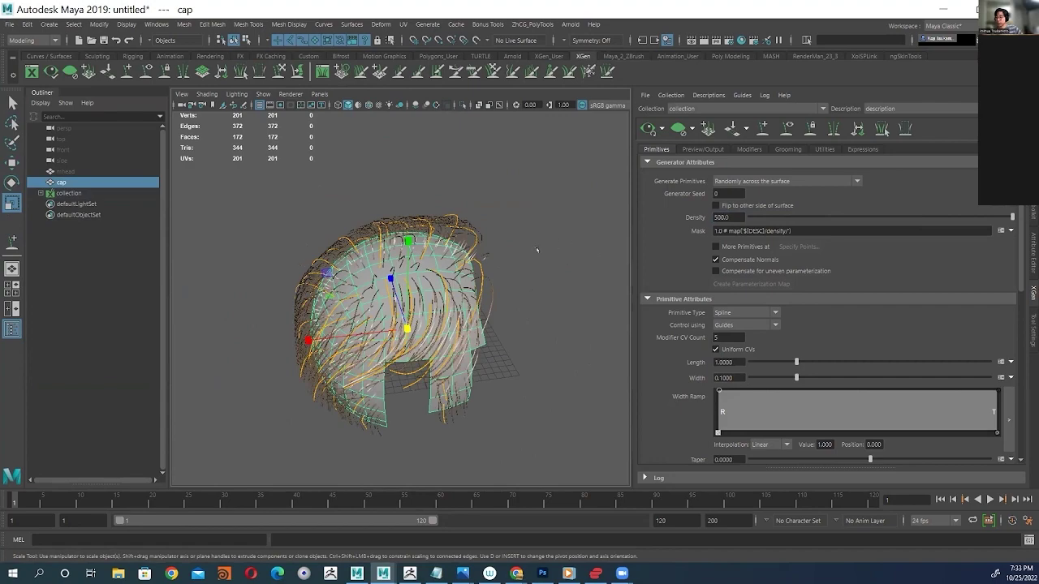
- Examine the previewed hair up close and from several angles to check how it follows the guides
{"action": "left_click_drag", "start_coordinate": [537, 249], "coordinate": [528, 219], "text": "alt"}
{"action": "scroll", "coordinate": [495, 223], "scroll_direction": "up", "scroll_amount": 5}
{"action": "scroll", "coordinate": [535, 215], "scroll_direction": "down", "scroll_amount": 5}
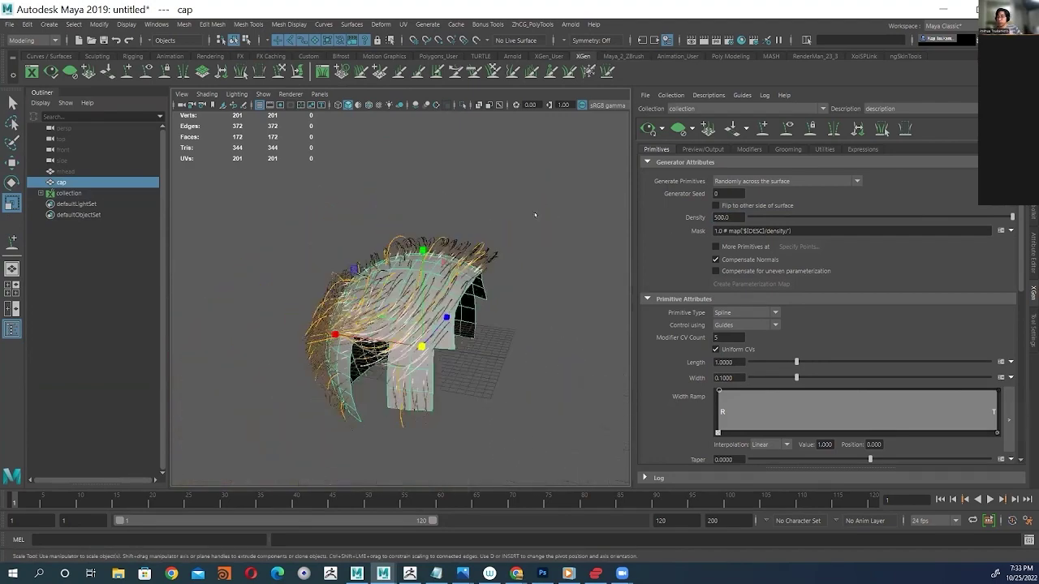
{"action": "scroll", "coordinate": [443, 274], "scroll_direction": "up", "scroll_amount": 5}
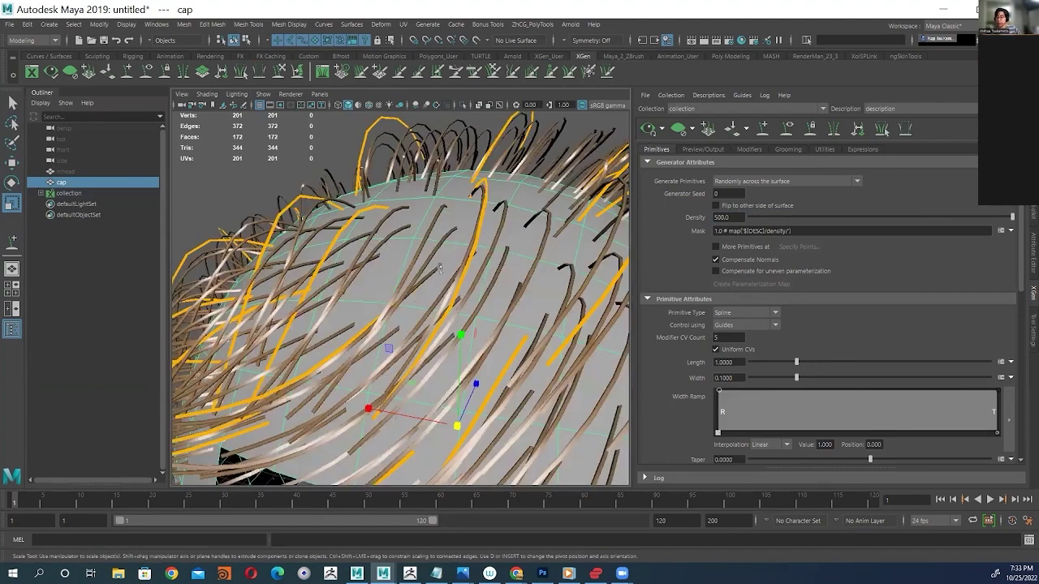
{"action": "scroll", "coordinate": [440, 268], "scroll_direction": "down", "scroll_amount": 5}
{"action": "left_click_drag", "start_coordinate": [440, 268], "coordinate": [463, 280], "text": "alt"}
{"action": "middle_click_drag", "start_coordinate": [463, 280], "coordinate": [443, 261], "text": "alt"}
{"action": "scroll", "coordinate": [441, 258], "scroll_direction": "up", "scroll_amount": 5}
{"action": "left_click_drag", "start_coordinate": [440, 254], "coordinate": [475, 162], "text": "alt"}
{"action": "scroll", "coordinate": [440, 266], "scroll_direction": "down", "scroll_amount": 5}
{"action": "left_click_drag", "start_coordinate": [474, 323], "coordinate": [386, 325], "text": "alt"}
- Set the generator density to 1000
{"action": "left_click", "coordinate": [725, 217]}
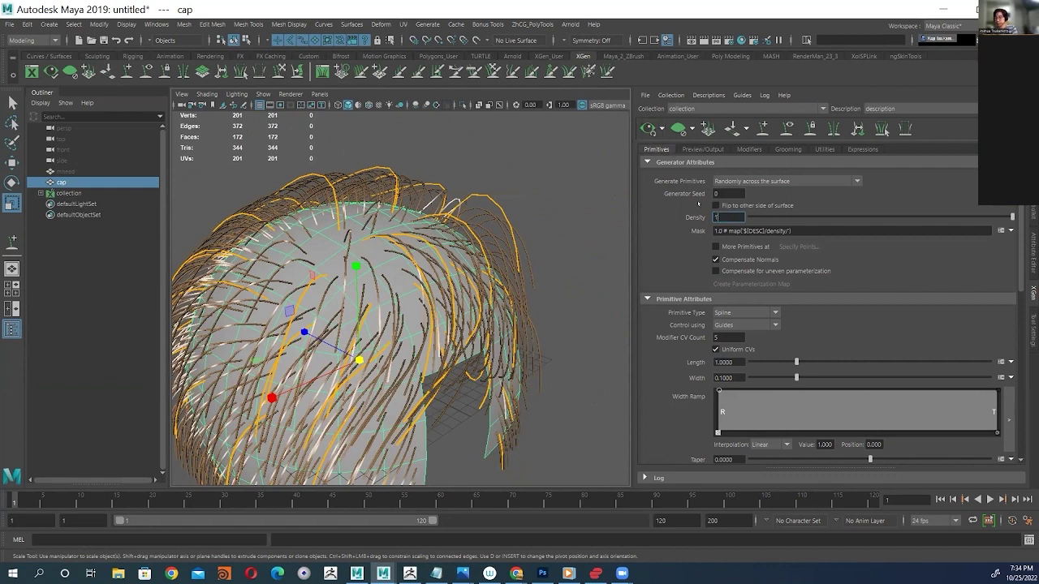
{"action": "type", "text": "00"}
{"action": "key", "text": "Return"}
{"action": "scroll", "coordinate": [448, 249], "scroll_direction": "down", "scroll_amount": 5}
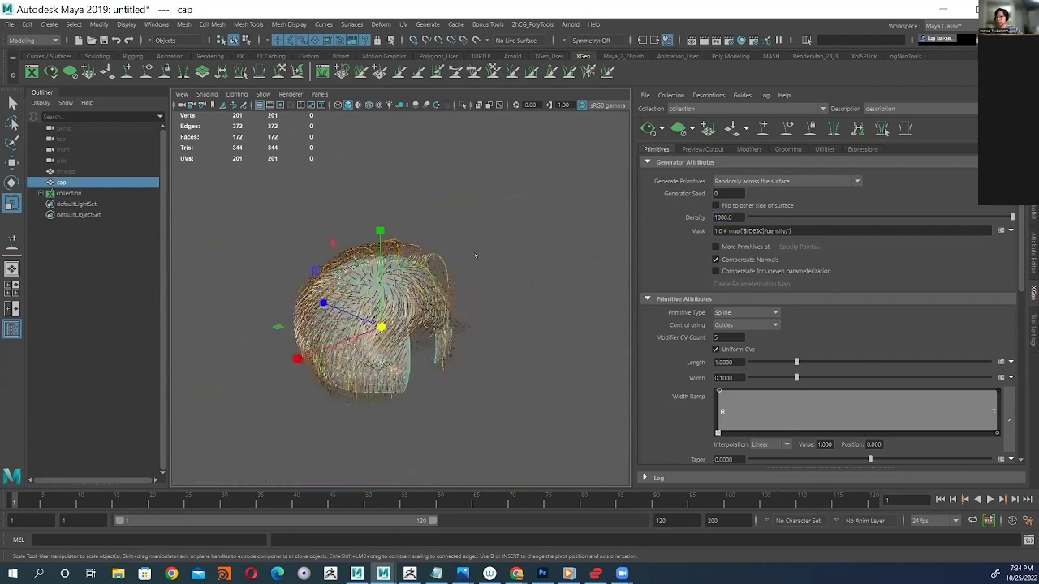
{"action": "left_click_drag", "start_coordinate": [474, 256], "coordinate": [453, 254], "text": "alt"}
{"action": "right_click_drag", "start_coordinate": [452, 254], "coordinate": [502, 272], "text": "alt"}
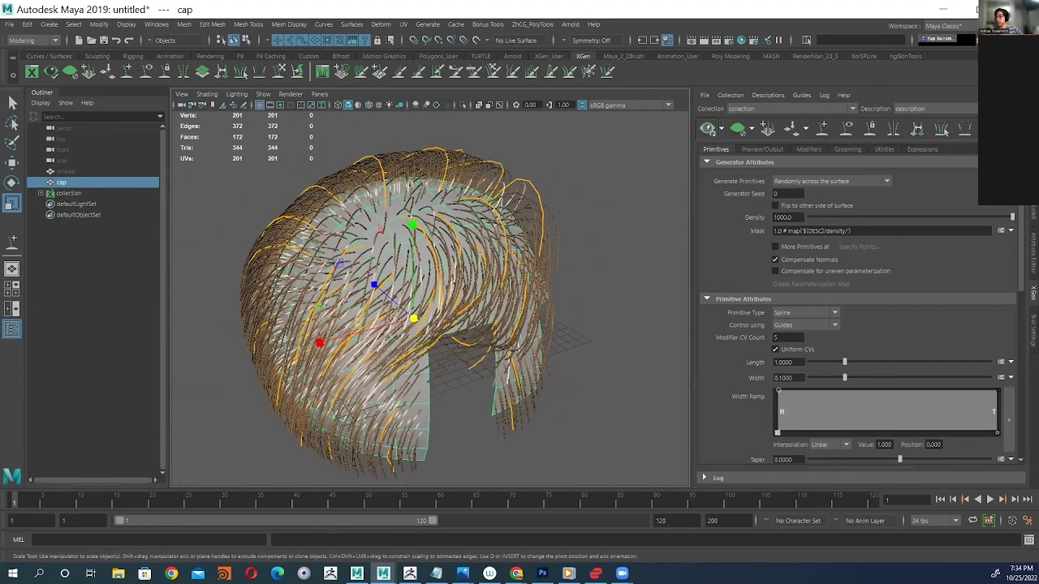
- Turn off the automatic preview update, then clear and regenerate the XGen preview manually
{"action": "left_click", "coordinate": [719, 128]}
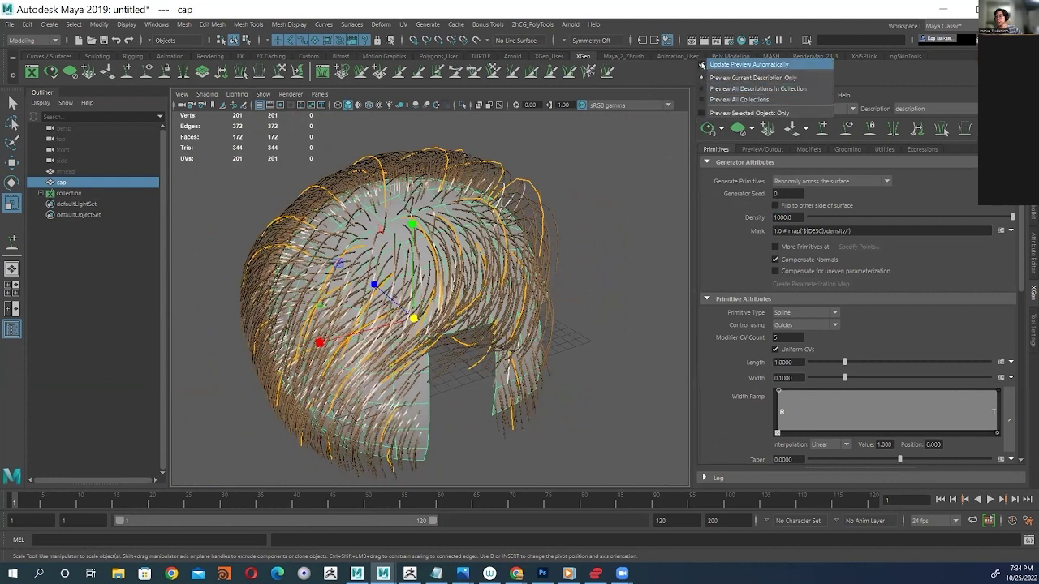
{"action": "left_click", "coordinate": [703, 64]}
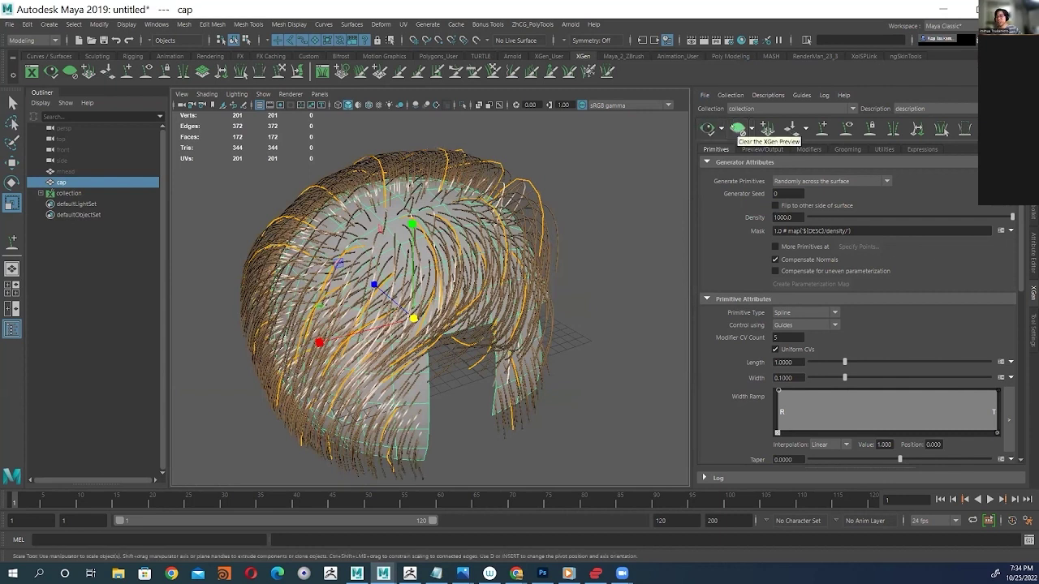
{"action": "left_click", "coordinate": [738, 128]}
{"action": "left_click_drag", "start_coordinate": [609, 243], "coordinate": [599, 268], "text": "alt"}
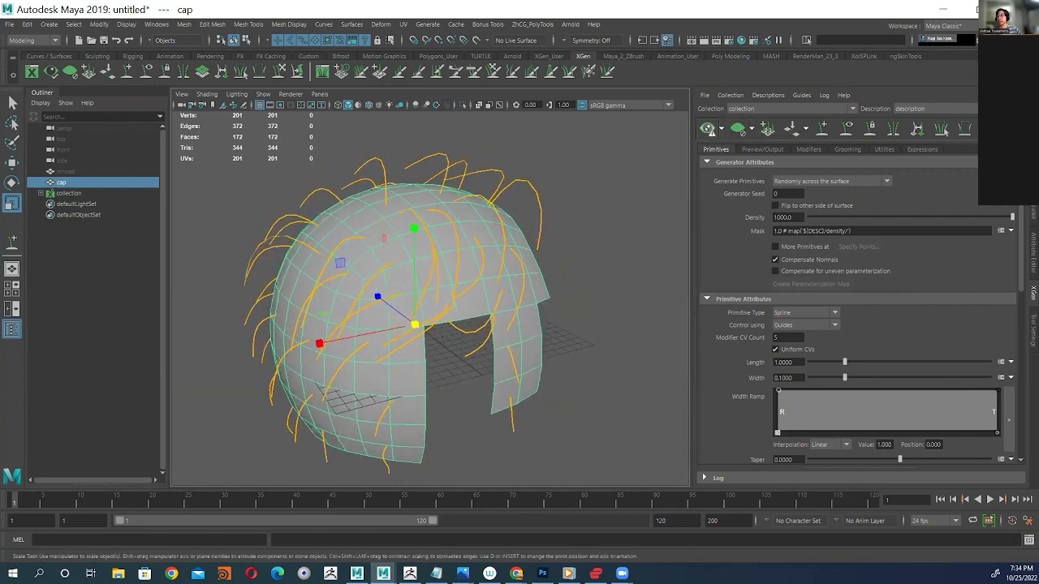
{"action": "left_click", "coordinate": [709, 129]}
{"action": "left_click_drag", "start_coordinate": [586, 224], "coordinate": [577, 231], "text": "alt"}
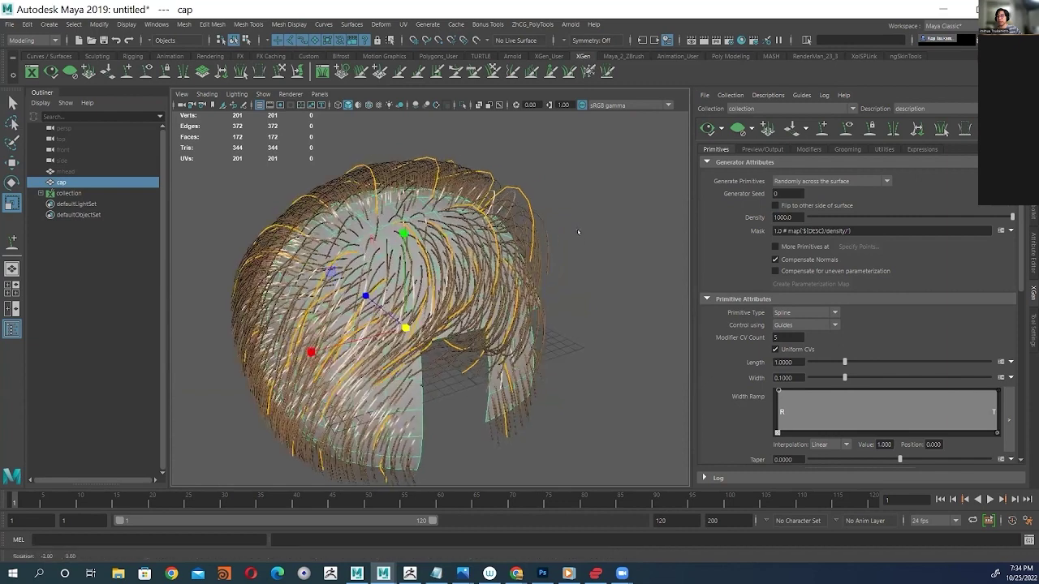
- Check the preview update options and examine the hair around the crown and sides of the cap
{"action": "middle_click_drag", "start_coordinate": [577, 230], "coordinate": [545, 189], "text": "alt"}
{"action": "left_click", "coordinate": [721, 131]}
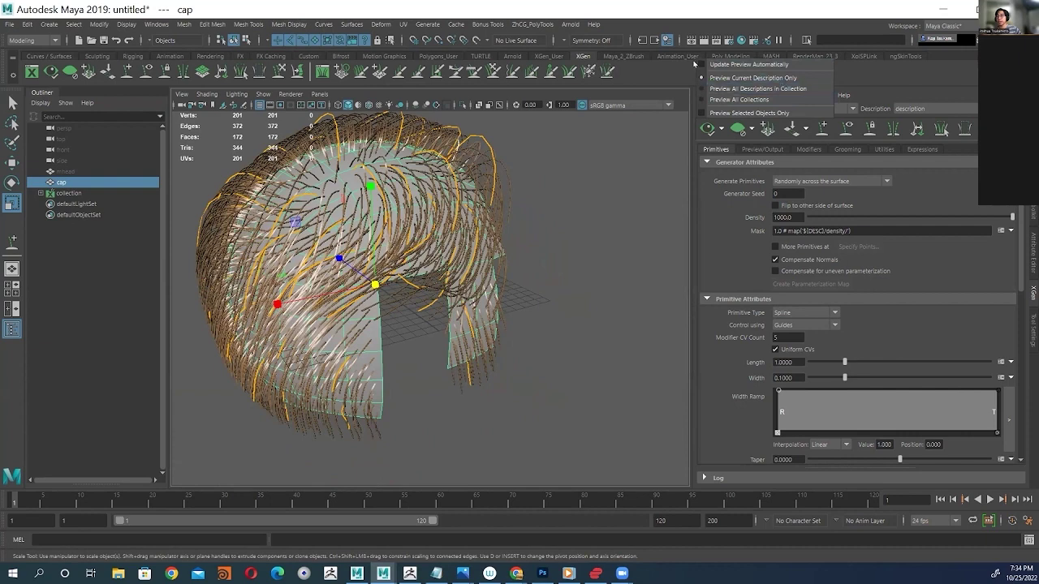
{"action": "middle_click_drag", "start_coordinate": [345, 114], "coordinate": [379, 160], "text": "alt"}
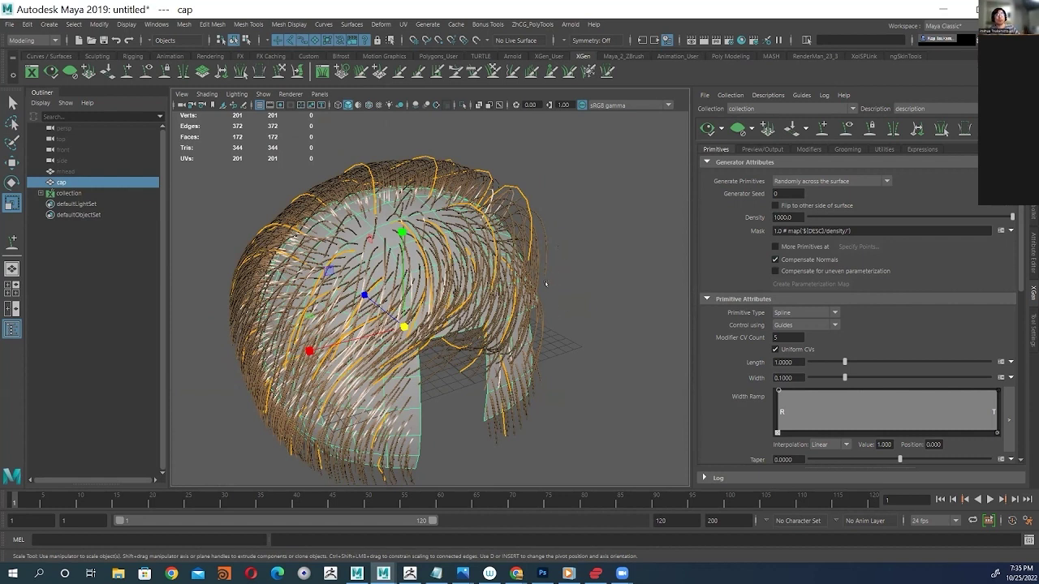
{"action": "scroll", "coordinate": [507, 282], "scroll_direction": "down", "scroll_amount": 3}
{"action": "middle_click_drag", "start_coordinate": [478, 292], "coordinate": [479, 260], "text": "alt"}
{"action": "scroll", "coordinate": [495, 268], "scroll_direction": "up", "scroll_amount": 6}
{"action": "scroll", "coordinate": [517, 281], "scroll_direction": "down", "scroll_amount": 6}
{"action": "middle_click_drag", "start_coordinate": [558, 264], "coordinate": [559, 274], "text": "alt"}
{"action": "left_click_drag", "start_coordinate": [559, 273], "coordinate": [513, 274], "text": "alt"}
{"action": "scroll", "coordinate": [512, 274], "scroll_direction": "up", "scroll_amount": 5}
{"action": "mouse_move", "coordinate": [513, 284]}
{"action": "middle_mouse_down", "text": "alt"}
{"action": "mouse_move", "coordinate": [519, 267]}
{"action": "mouse_move", "coordinate": [520, 283]}
{"action": "middle_mouse_up", "text": "alt"}
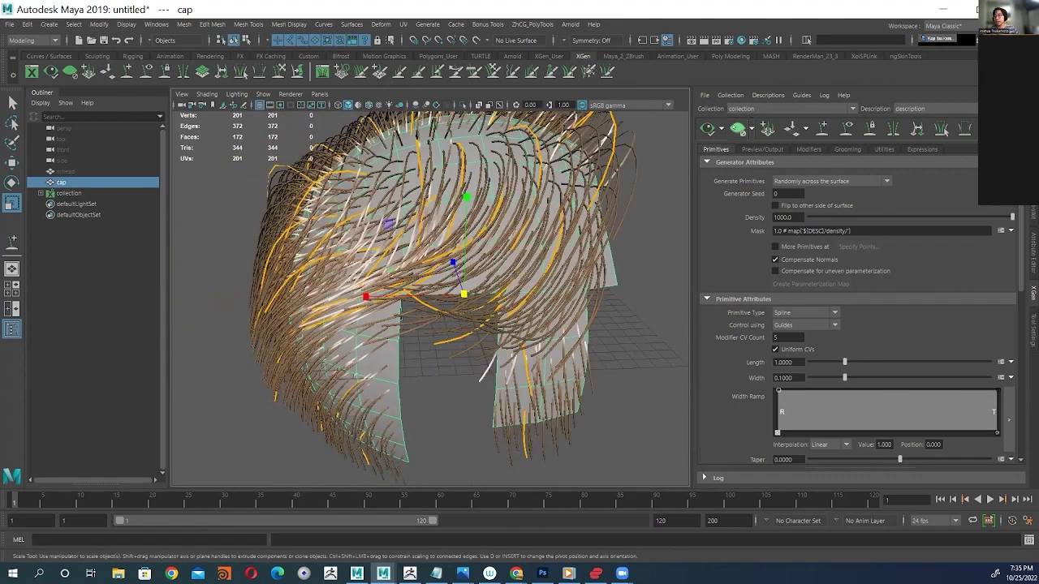
- Clear the XGen hair preview and generate it again
{"action": "left_click", "coordinate": [737, 129]}
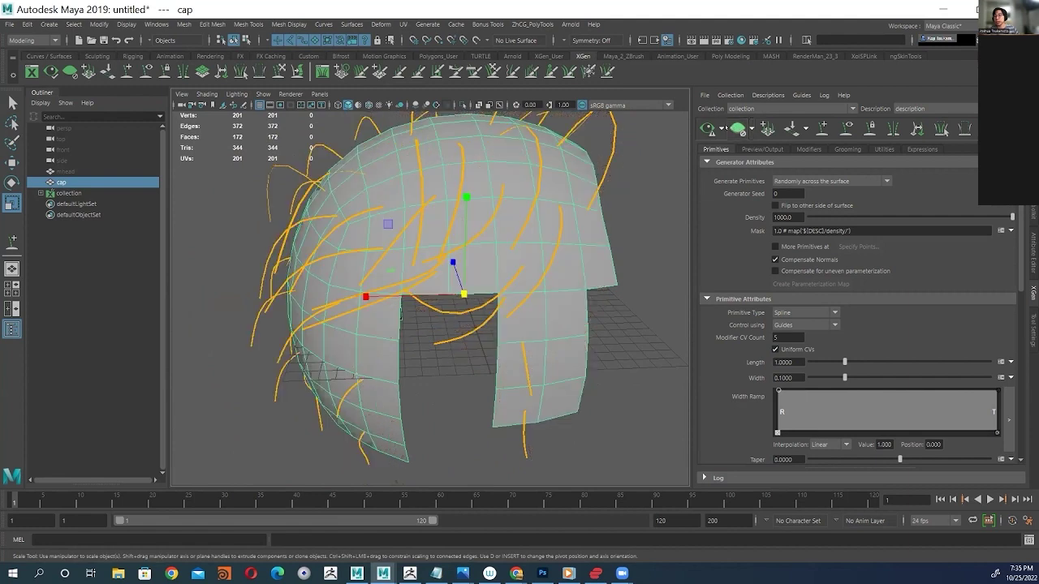
{"action": "left_click", "coordinate": [709, 129]}
{"action": "middle_click_drag", "start_coordinate": [601, 195], "coordinate": [556, 249], "text": "alt"}
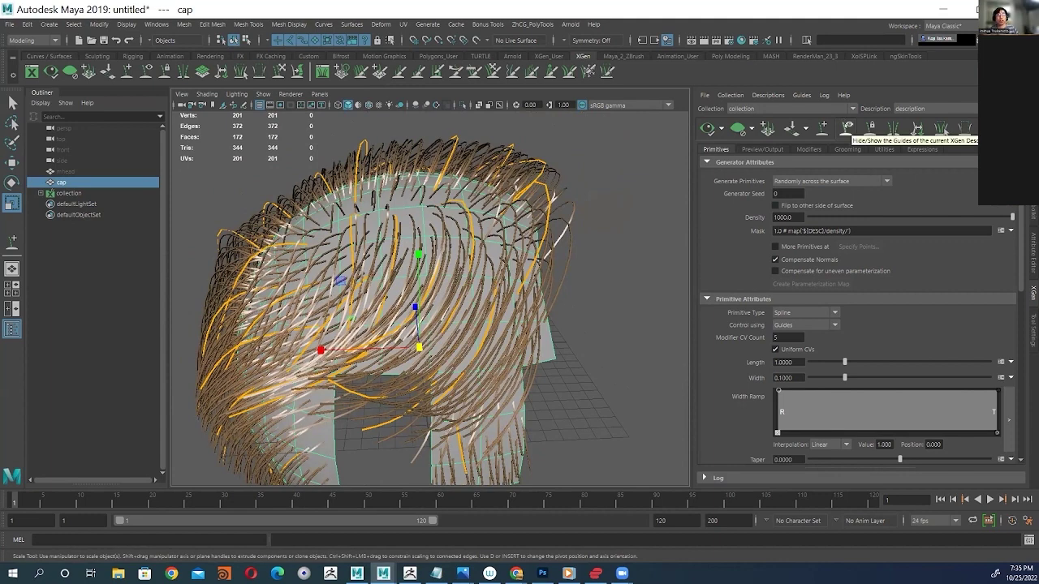
- Toggle the guides' visibility off and on, and examine the hair coverage around both sides of the cap
{"action": "left_click", "coordinate": [847, 128]}
{"action": "left_click", "coordinate": [846, 128]}
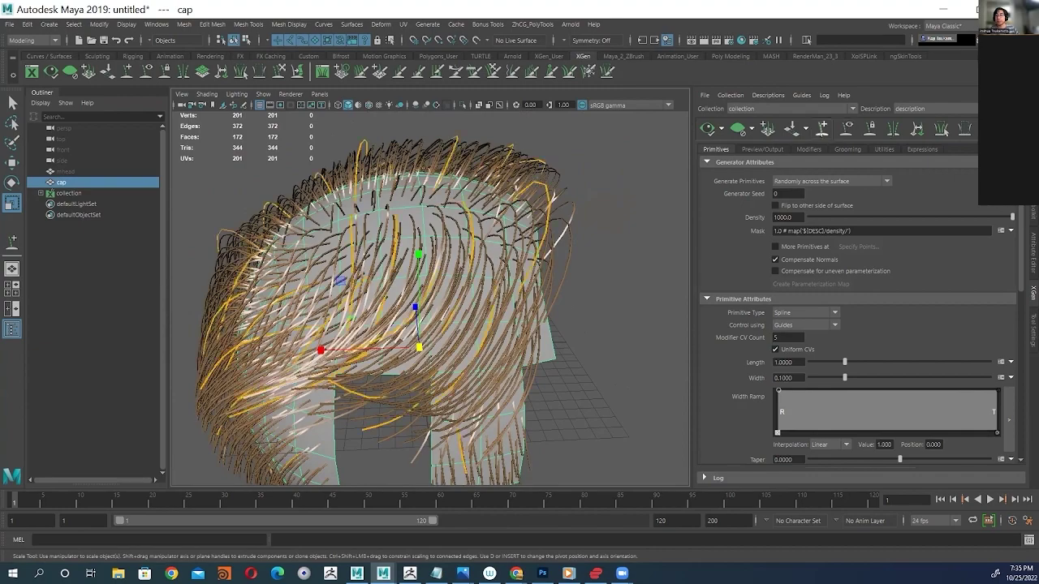
{"action": "scroll", "coordinate": [430, 245], "scroll_direction": "down", "scroll_amount": 6}
{"action": "left_click_drag", "start_coordinate": [430, 245], "coordinate": [323, 205], "text": "alt"}
{"action": "scroll", "coordinate": [371, 256], "scroll_direction": "up", "scroll_amount": 8}
{"action": "scroll", "coordinate": [406, 238], "scroll_direction": "down", "scroll_amount": 7}
{"action": "scroll", "coordinate": [398, 277], "scroll_direction": "up", "scroll_amount": 4}
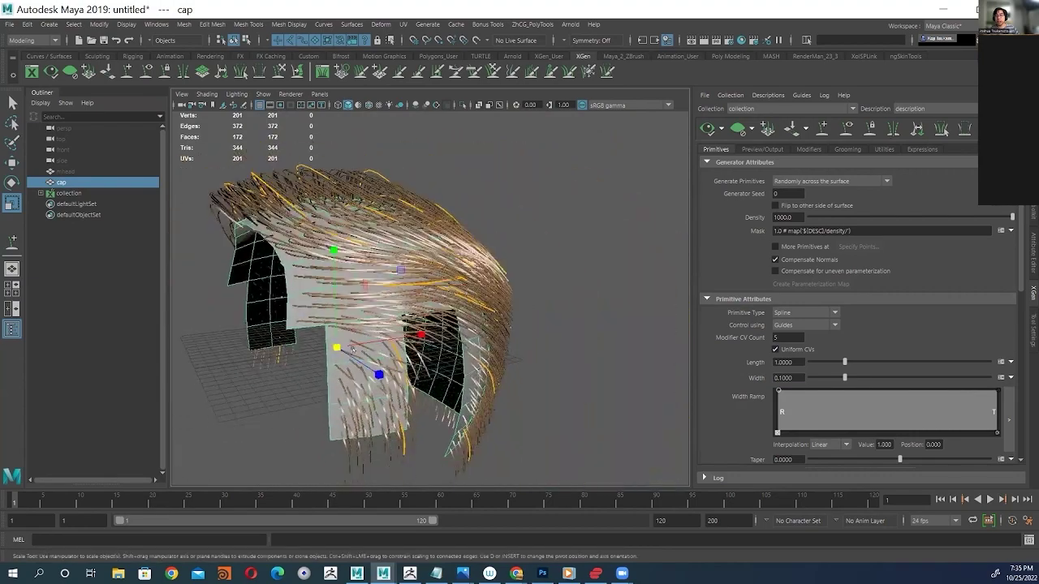
{"action": "mouse_move", "coordinate": [421, 239]}
{"action": "left_mouse_down", "text": "alt"}
{"action": "mouse_move", "coordinate": [431, 265]}
{"action": "mouse_move", "coordinate": [440, 242]}
{"action": "left_mouse_up", "text": "alt"}
{"action": "middle_click_drag", "start_coordinate": [440, 241], "coordinate": [440, 274], "text": "alt"}
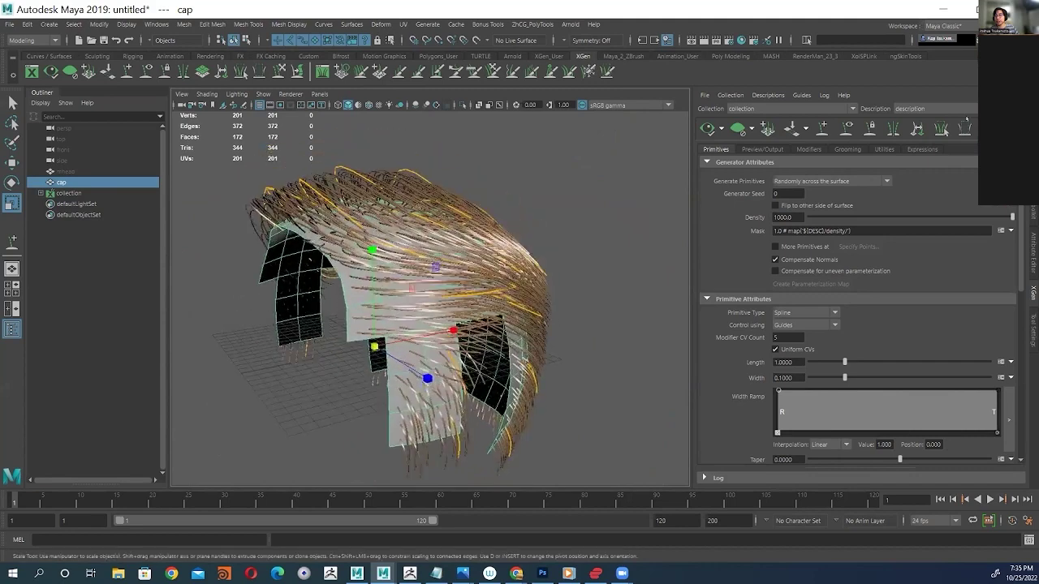
- Review the available descriptions, keep the current one chosen, and open the options for which descriptions are previewed
{"action": "left_click", "coordinate": [768, 95]}
{"action": "left_click", "coordinate": [922, 77]}
{"action": "left_click", "coordinate": [912, 108]}
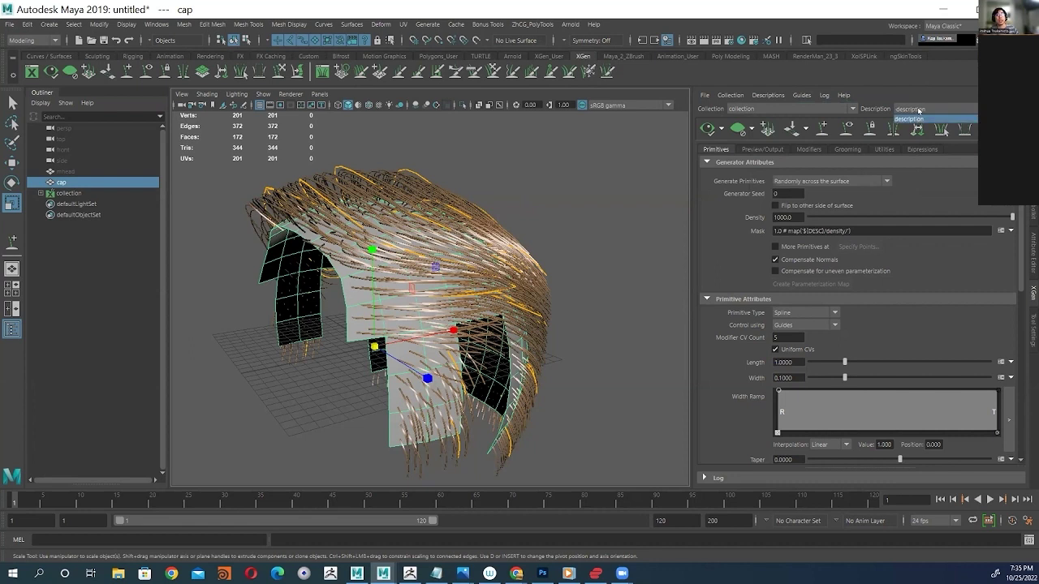
{"action": "left_click", "coordinate": [916, 119]}
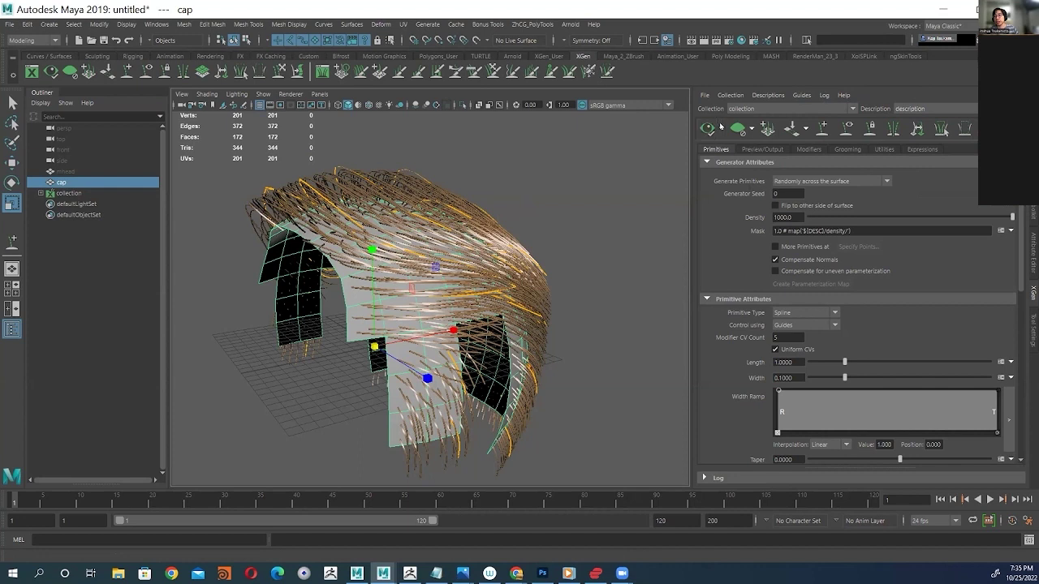
{"action": "left_click", "coordinate": [720, 125]}
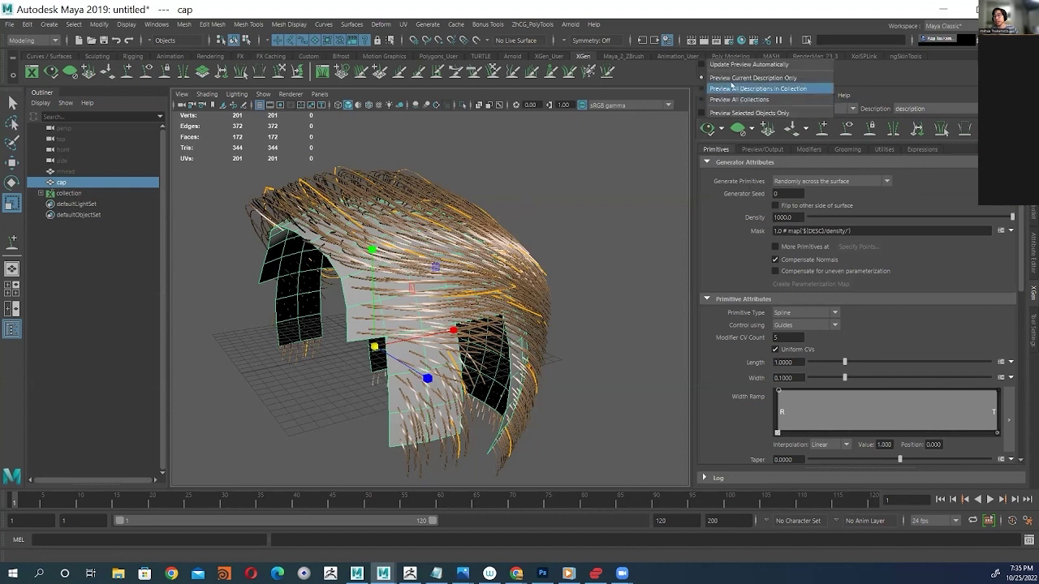